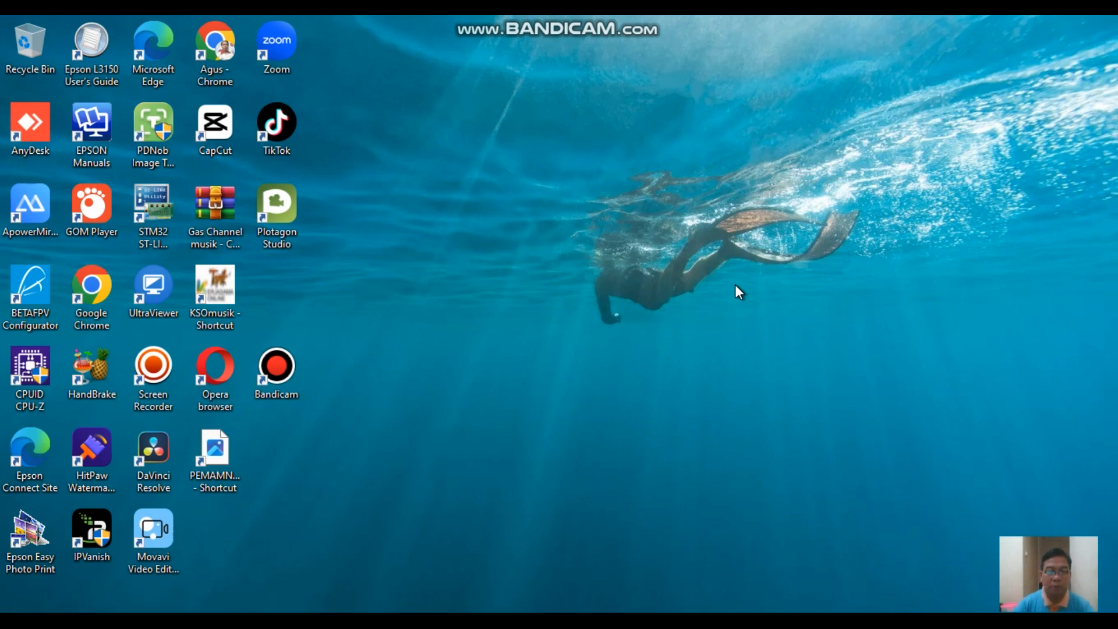
Open Google Chrome with the user profile marked by a teal "E" avatar.
{"action": "double_click", "coordinate": [90, 284]}
{"action": "scroll", "coordinate": [522, 407], "scroll_direction": "down", "scroll_amount": 5}
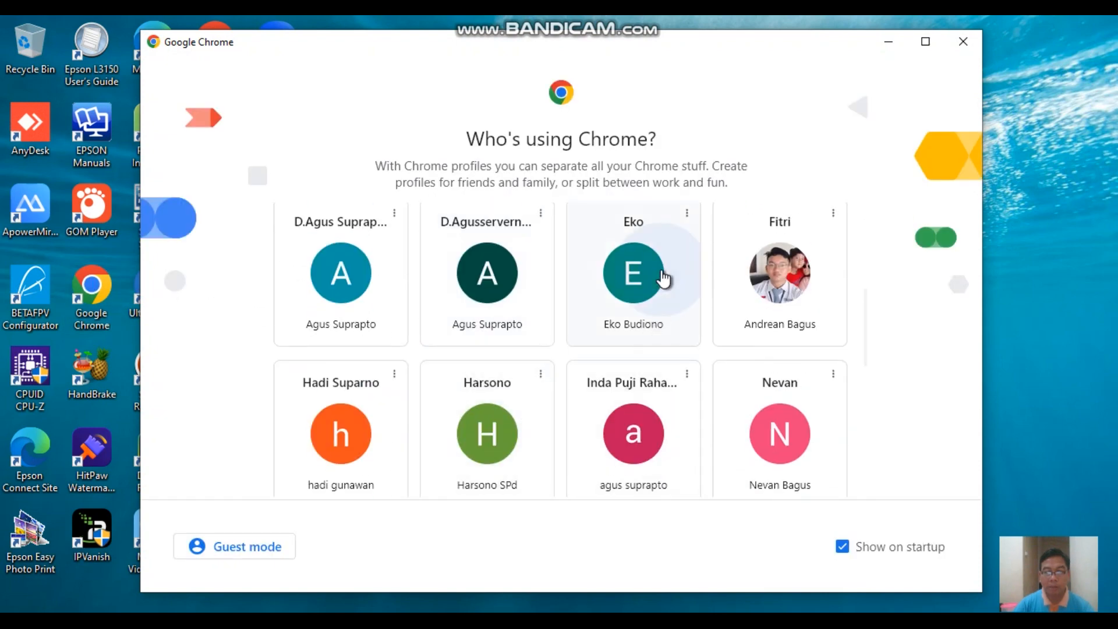
{"action": "left_click", "coordinate": [662, 278]}
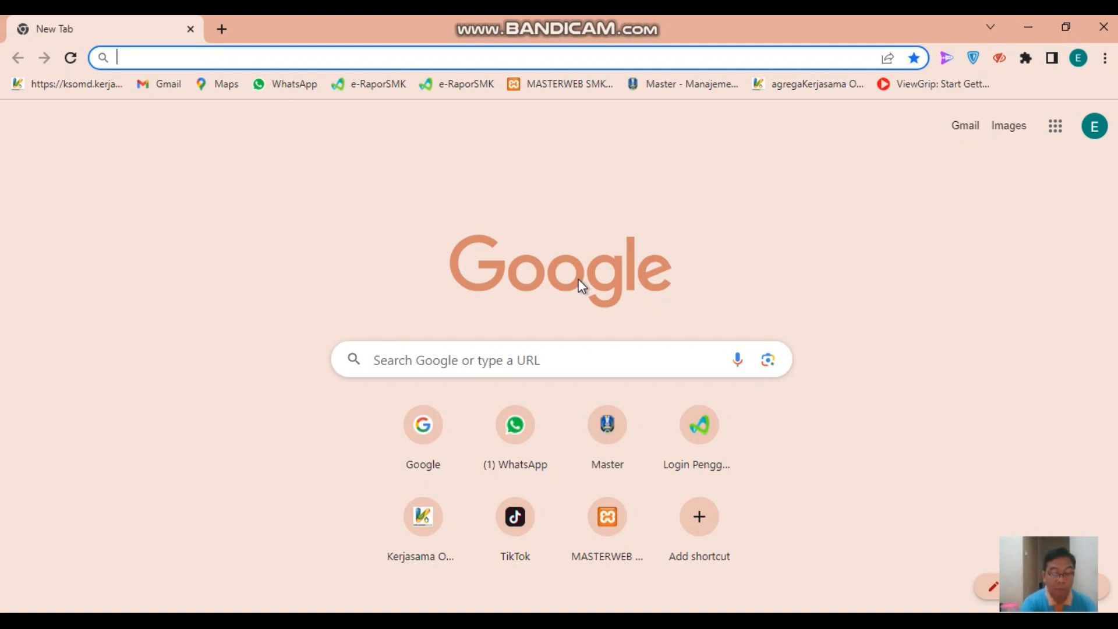
Search Google for "logo.com" and open the LOGO.com free logo maker site.
{"action": "type", "text": "go"}
{"action": "key", "text": "Return"}
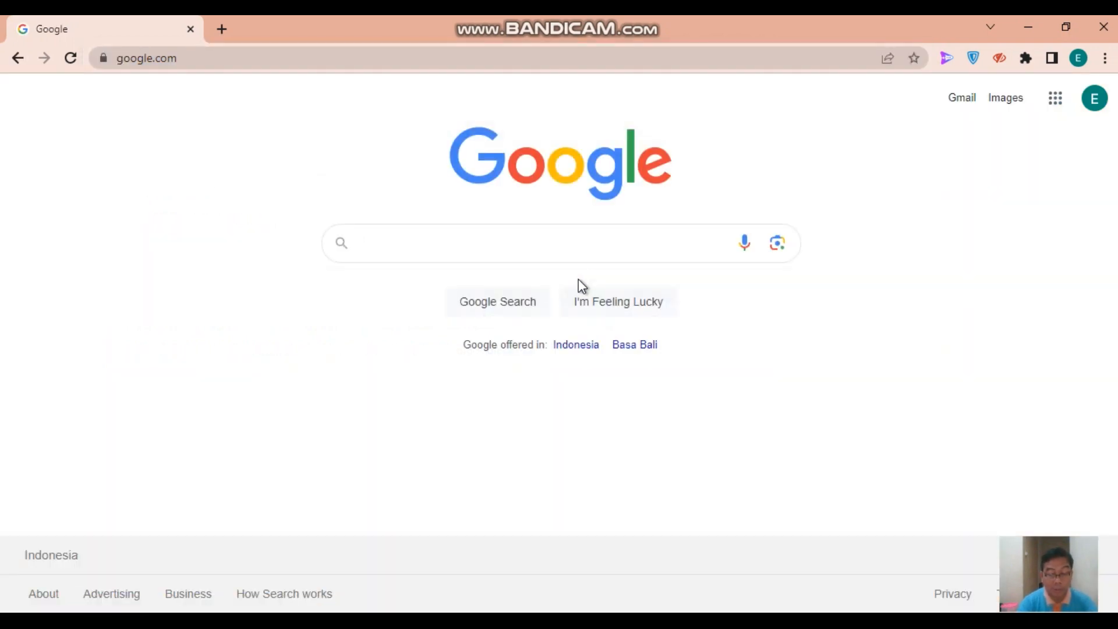
{"action": "type", "text": "logo"}
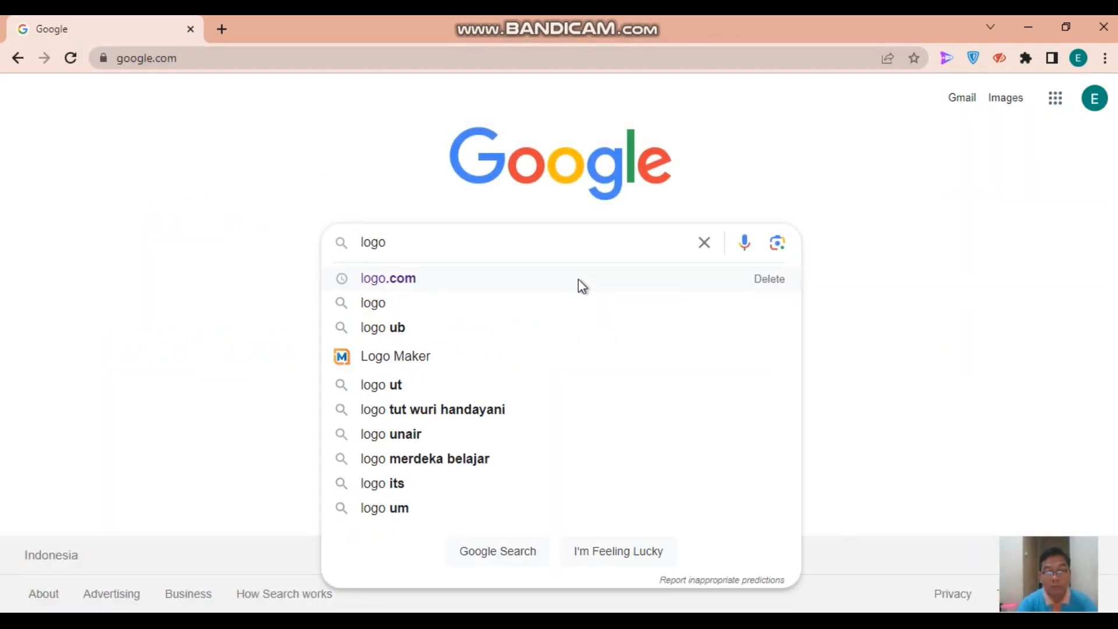
{"action": "type", "text": ".com"}
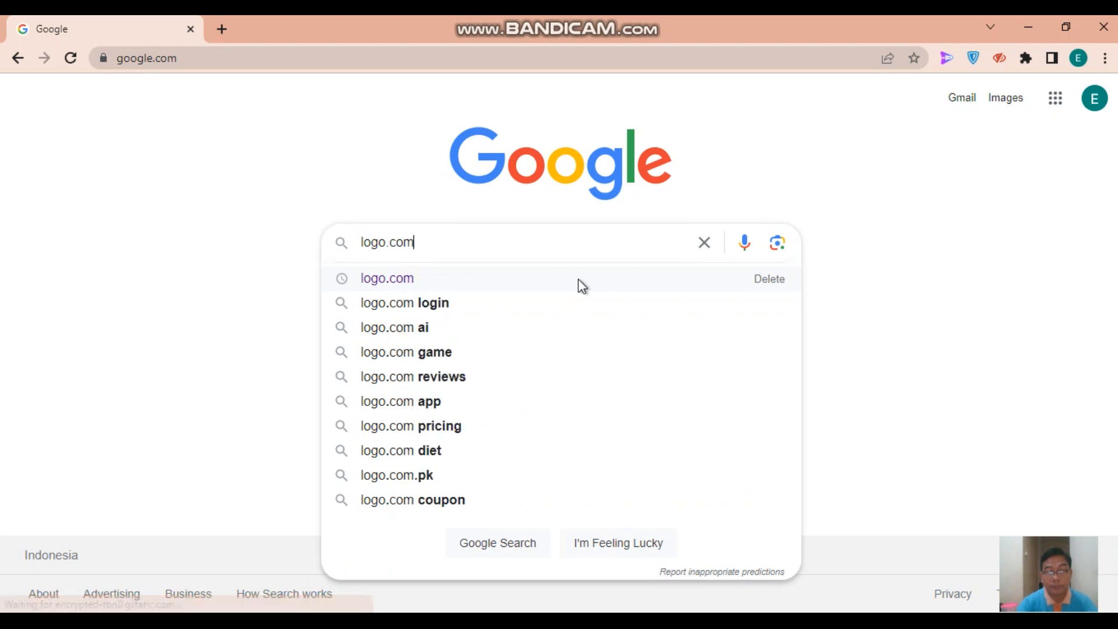
{"action": "key", "text": "Return"}
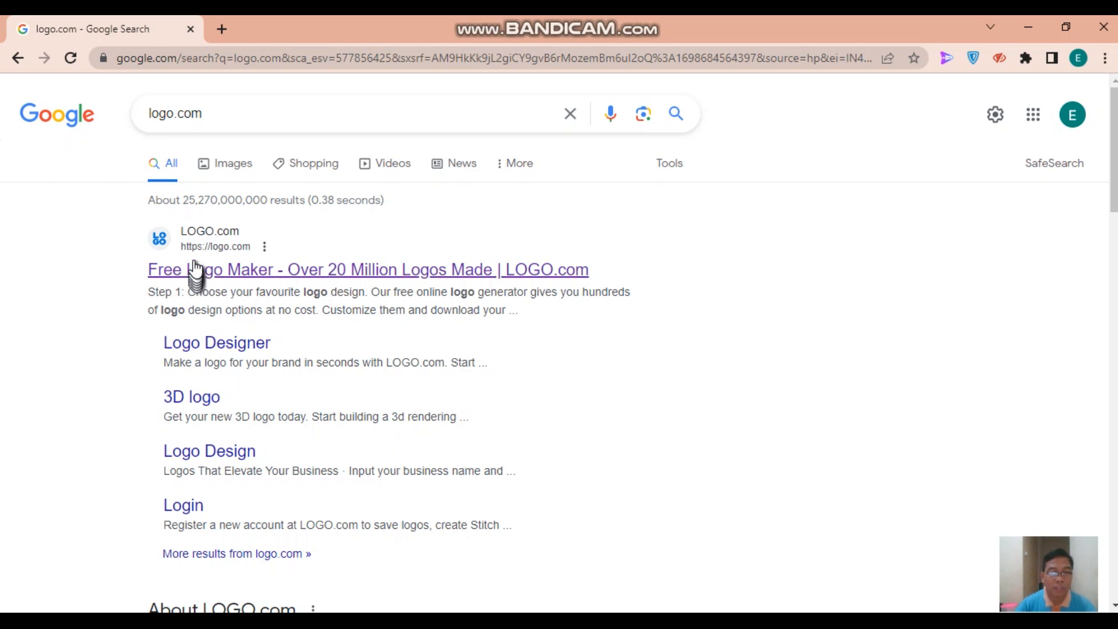
{"action": "left_click", "coordinate": [205, 242]}
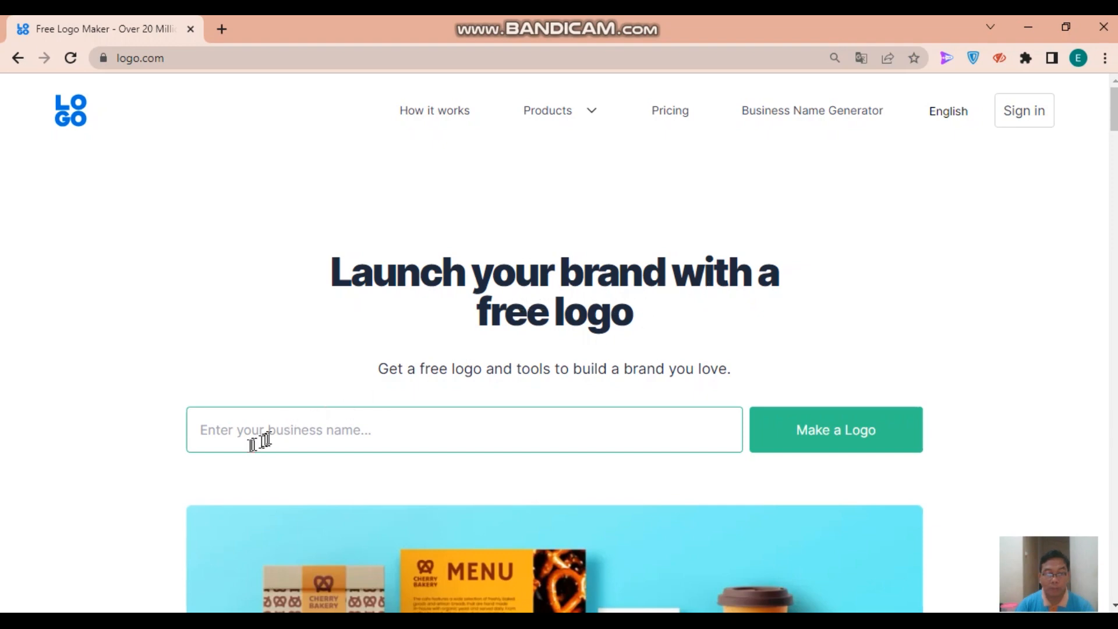
Enter "SMKN 2 Madiun" as the business name and start making a logo.
{"action": "left_click", "coordinate": [217, 435]}
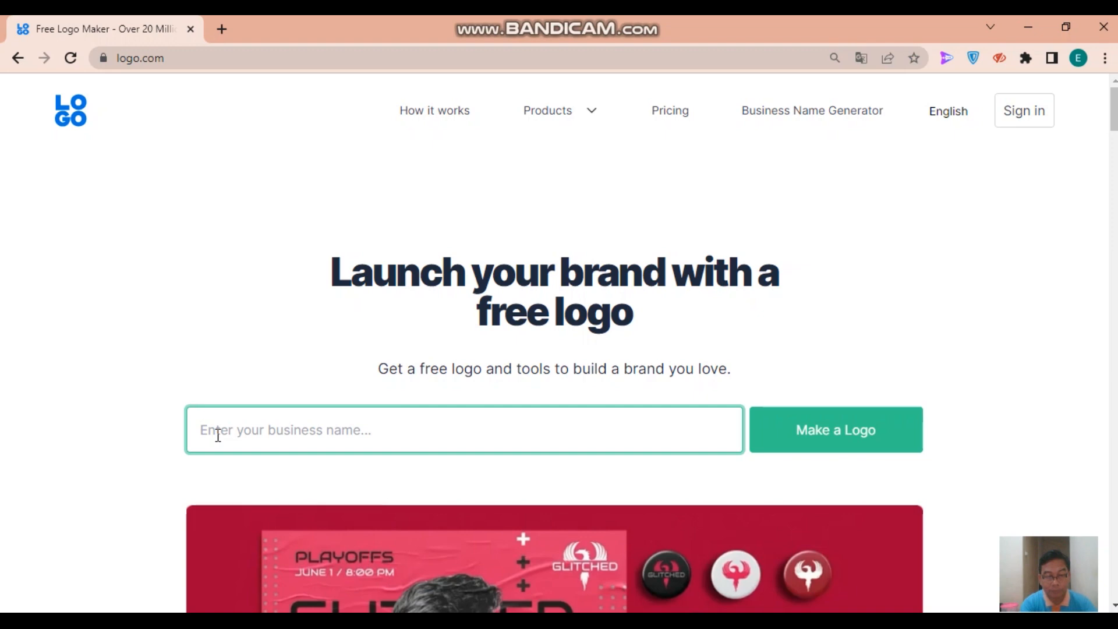
{"action": "type", "text": "Youtu"}
{"action": "key", "text": "BackSpace"}
{"action": "key", "text": "BackSpace"}
{"action": "key", "text": "BackSpace"}
{"action": "key", "text": "BackSpace"}
{"action": "key", "text": "BackSpace"}
{"action": "type", "text": "SMKN 2"}
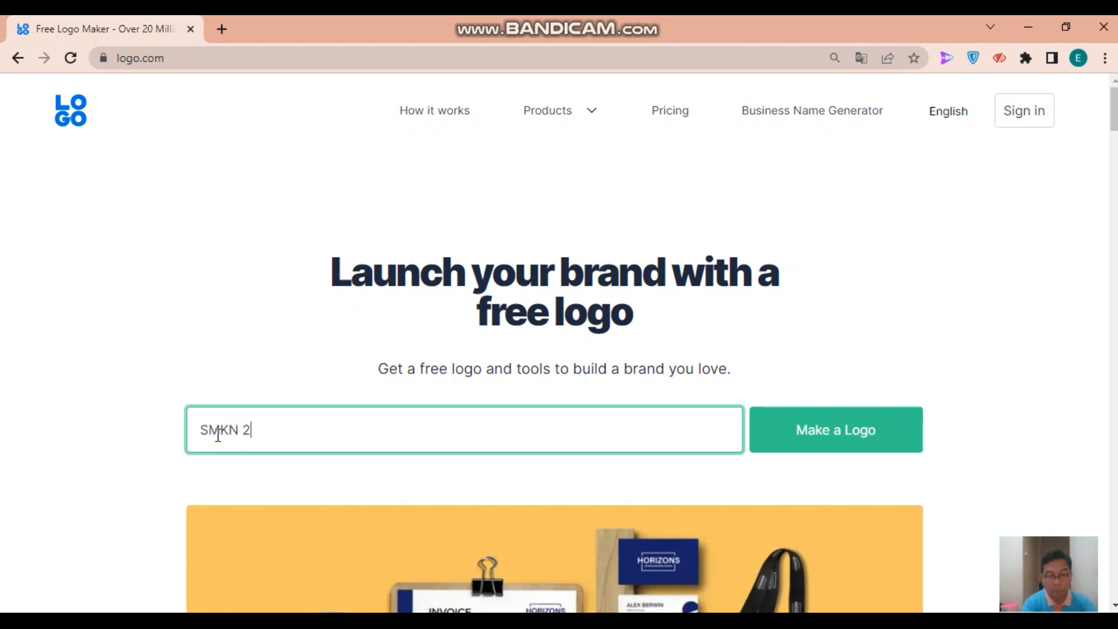
{"action": "type", "text": " Madiun"}
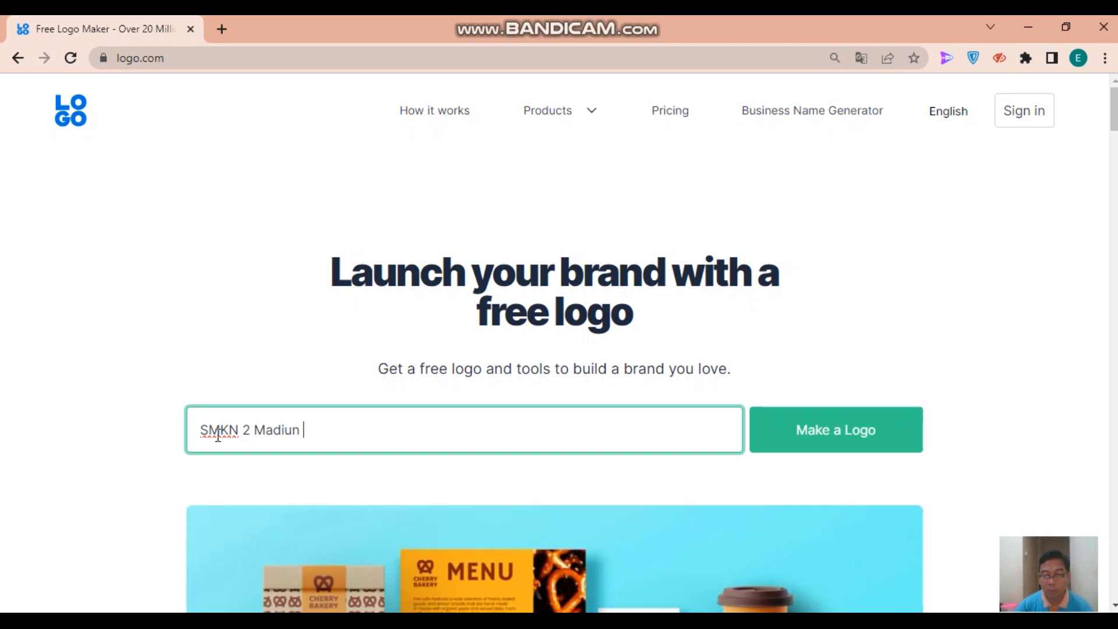
{"action": "left_click", "coordinate": [799, 443]}
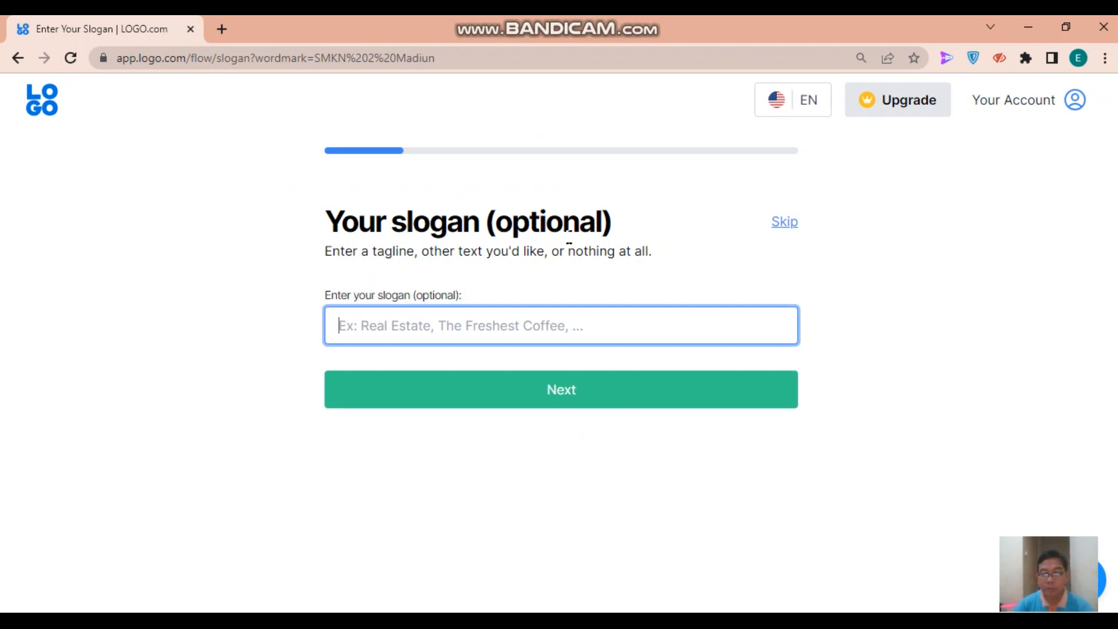
Paste the copied slogan "Tumbuhkan Pengetahuan, Bentuk Masa Depan" and continue to the industry selection.
{"action": "right_click", "coordinate": [367, 333]}
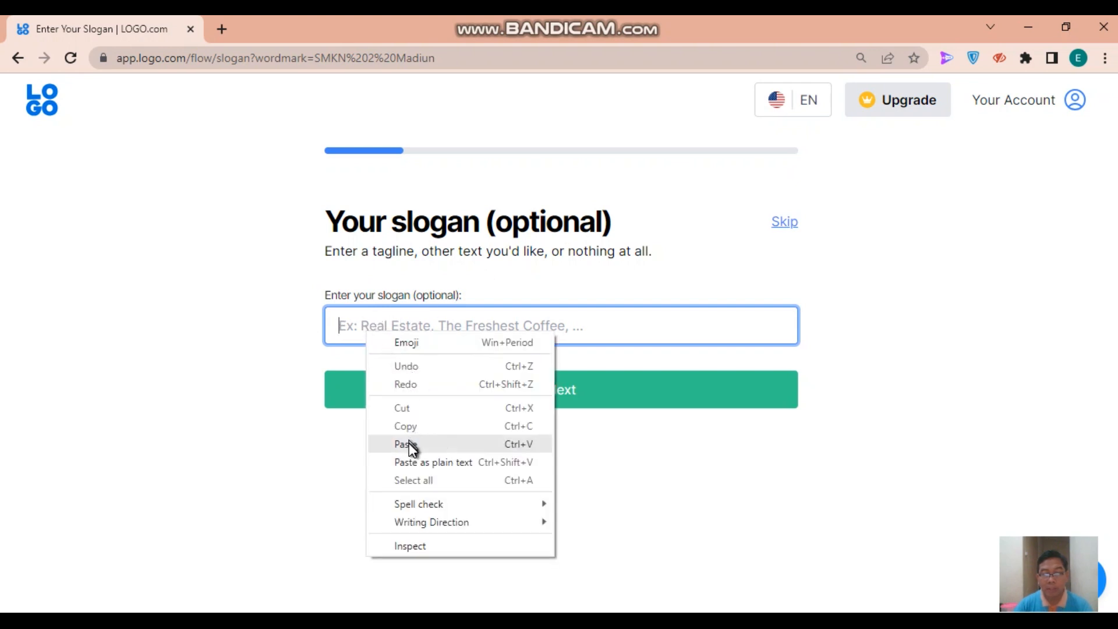
{"action": "left_click", "coordinate": [406, 445]}
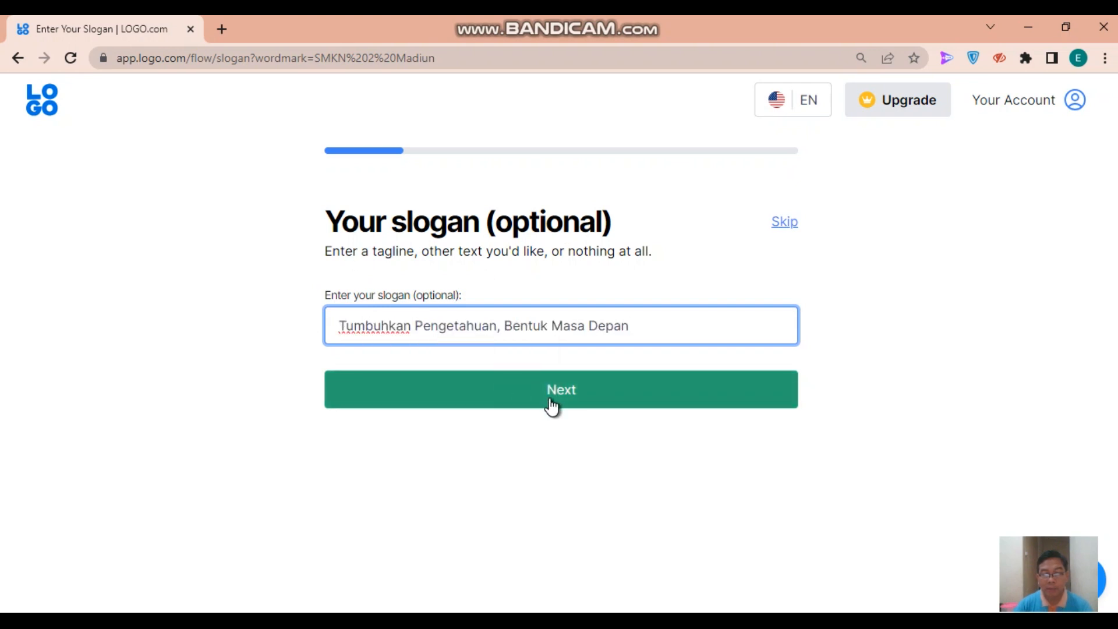
{"action": "left_click", "coordinate": [555, 400]}
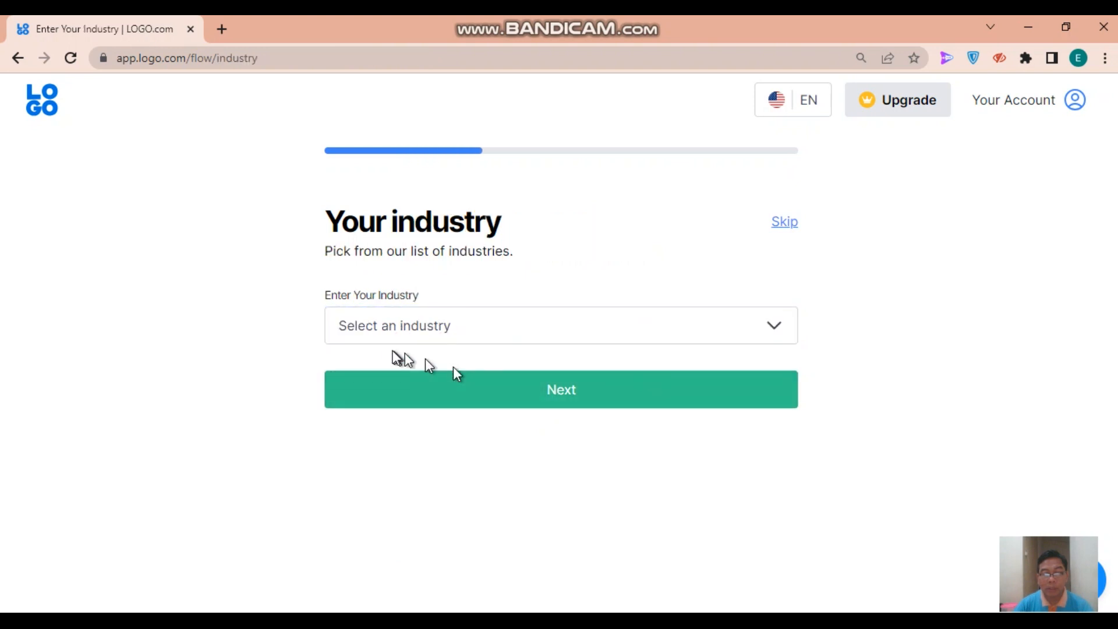
Choose Education/Training as the industry and continue to the color themes.
{"action": "left_click", "coordinate": [406, 336]}
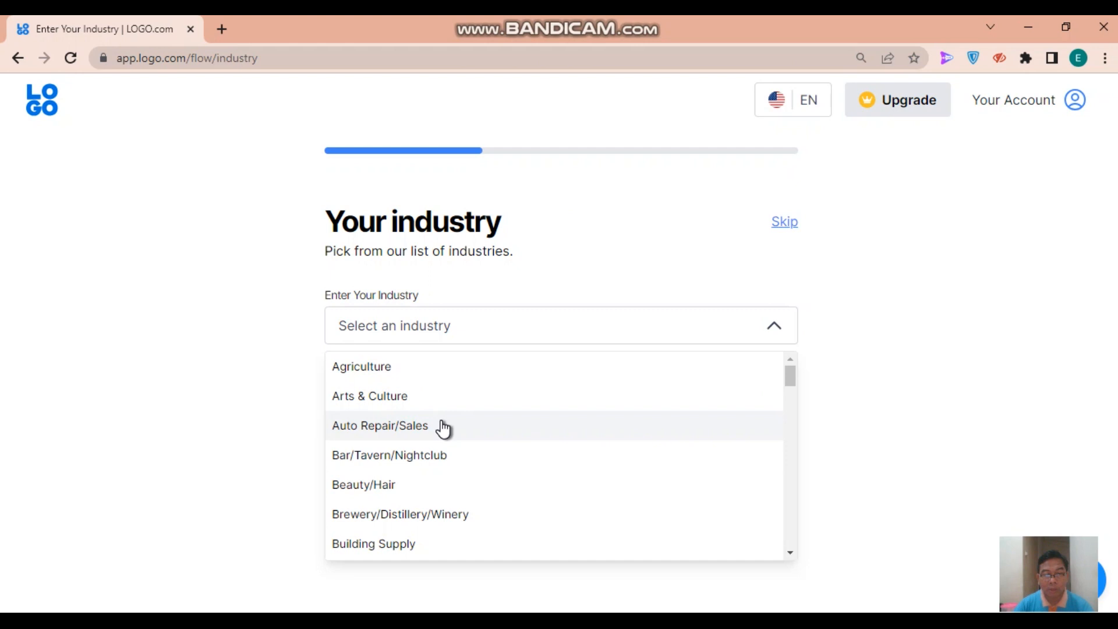
{"action": "scroll", "coordinate": [443, 428], "scroll_direction": "down", "scroll_amount": 5}
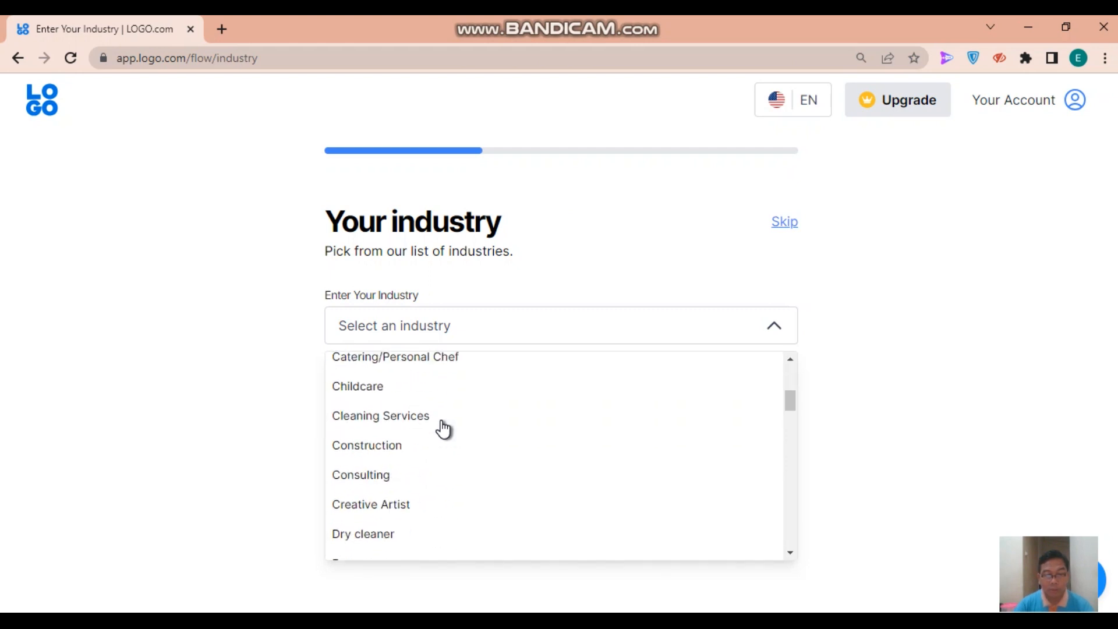
{"action": "scroll", "coordinate": [442, 428], "scroll_direction": "down", "scroll_amount": 2}
{"action": "scroll", "coordinate": [442, 428], "scroll_direction": "down", "scroll_amount": 2}
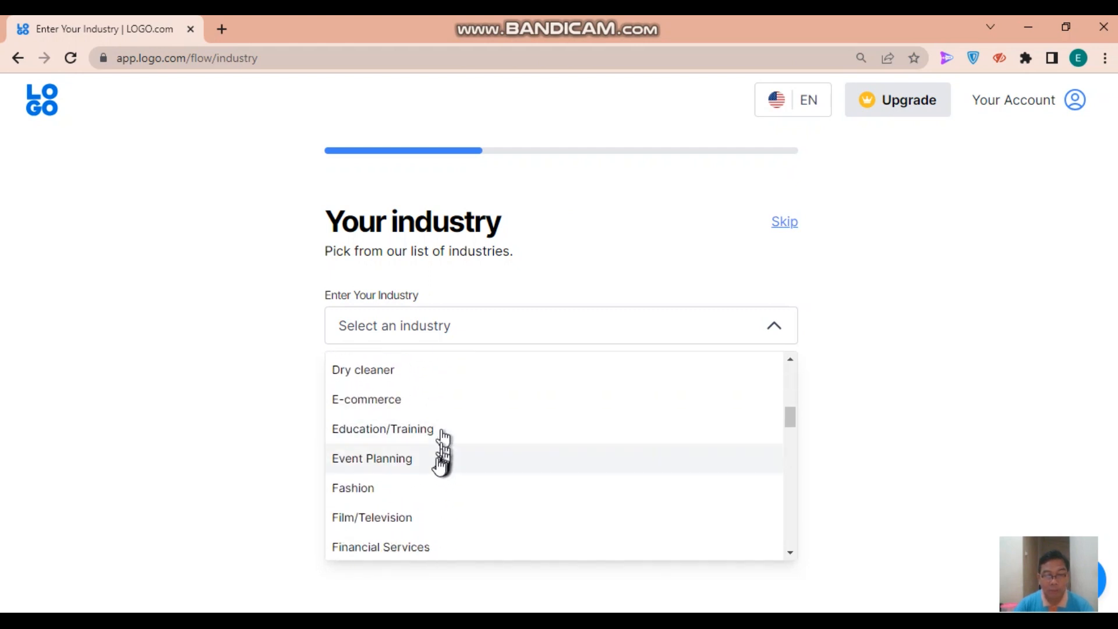
{"action": "left_click", "coordinate": [372, 430]}
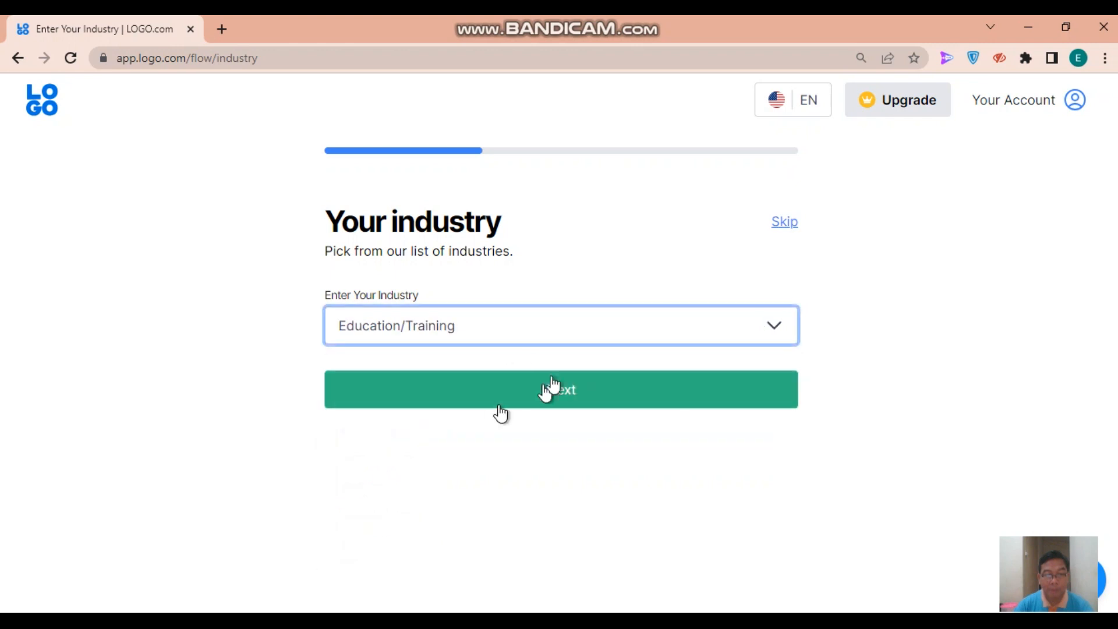
{"action": "left_click", "coordinate": [579, 400]}
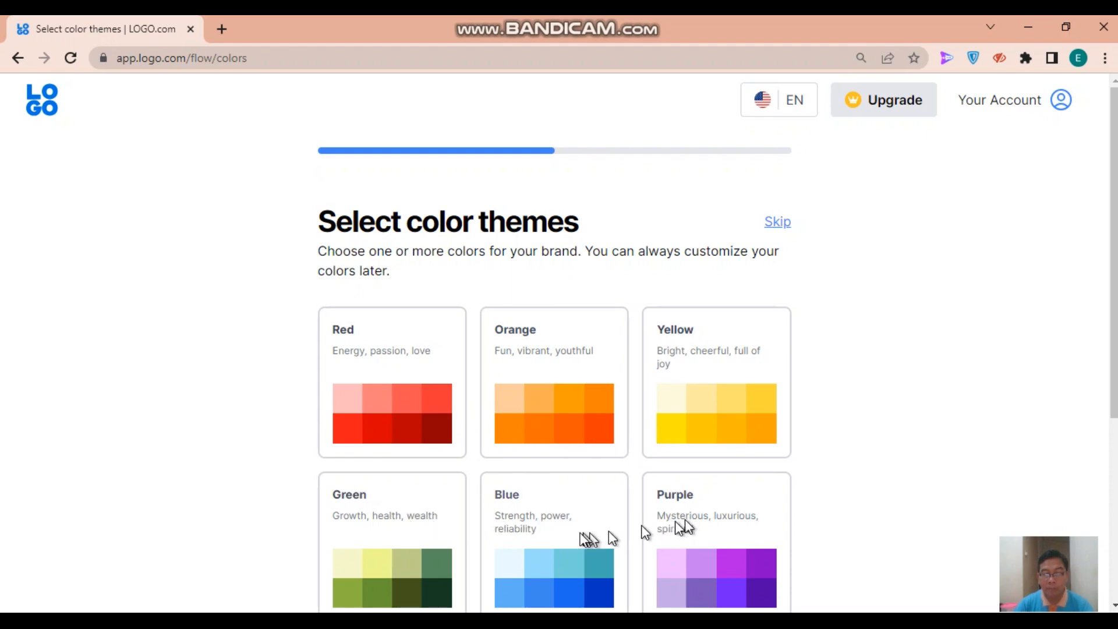
Select the Red color theme for the brand and continue to the font styles.
{"action": "scroll", "coordinate": [560, 525], "scroll_direction": "down", "scroll_amount": 4}
{"action": "scroll", "coordinate": [526, 511], "scroll_direction": "down", "scroll_amount": 1}
{"action": "scroll", "coordinate": [525, 511], "scroll_direction": "up", "scroll_amount": 5}
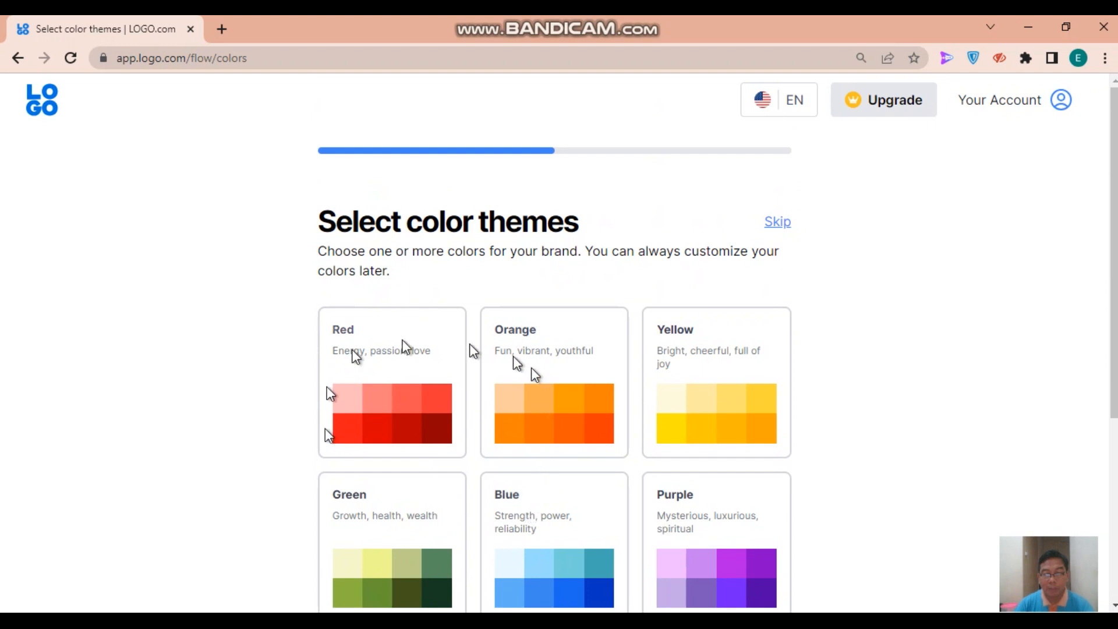
{"action": "left_click", "coordinate": [406, 411]}
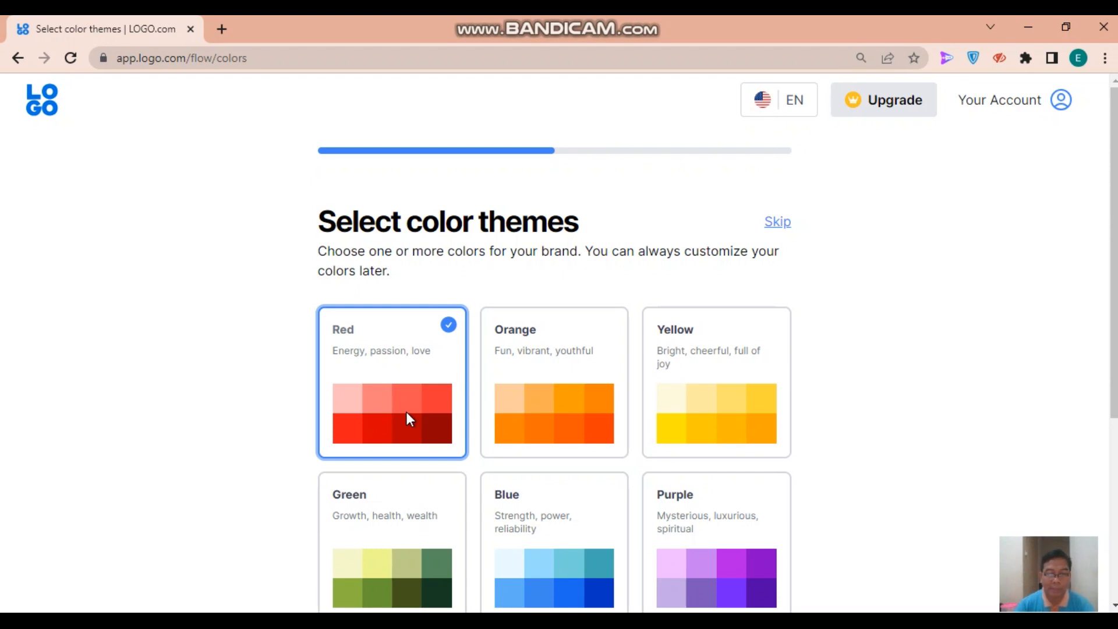
{"action": "scroll", "coordinate": [406, 419], "scroll_direction": "down", "scroll_amount": 5}
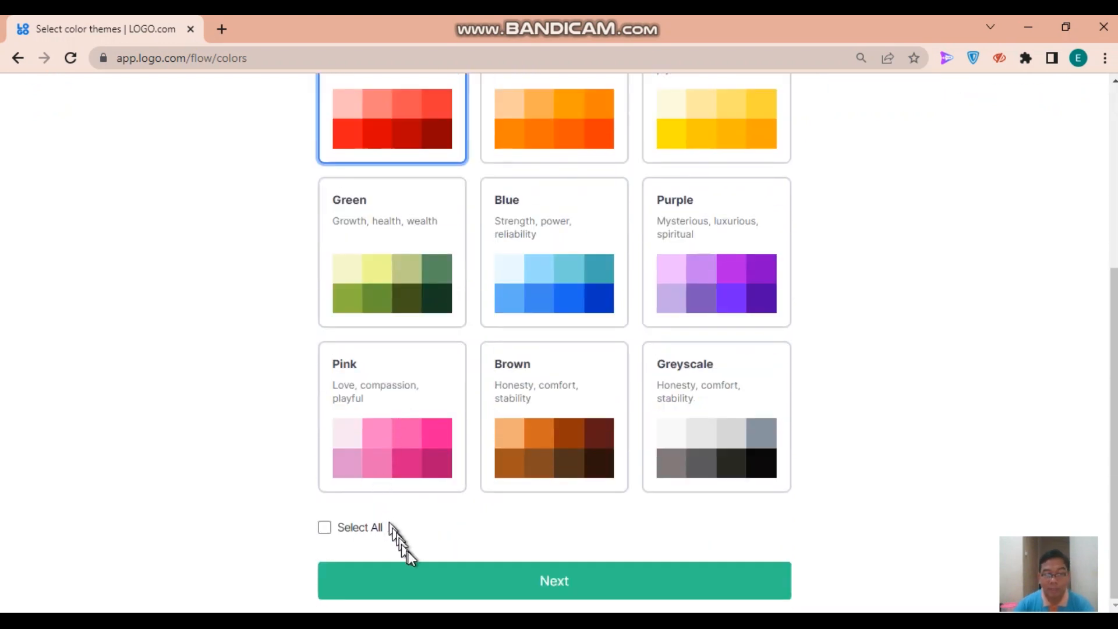
{"action": "left_click", "coordinate": [546, 590]}
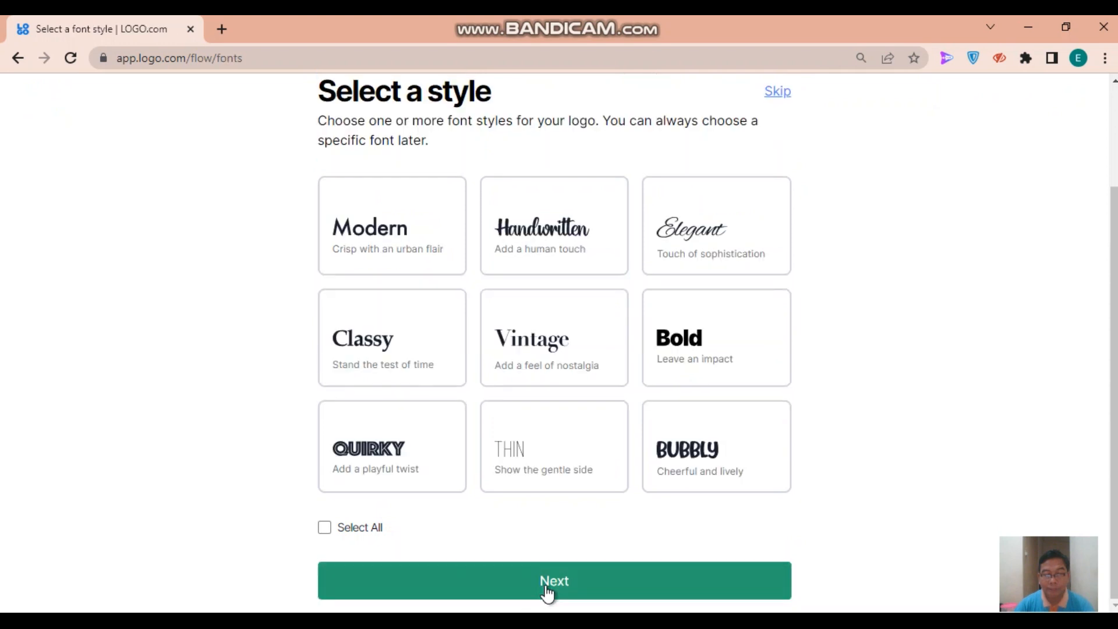
Select the Bubbly font style and accept the preset keywords to generate the logo ideas.
{"action": "scroll", "coordinate": [445, 505], "scroll_direction": "up", "scroll_amount": 1}
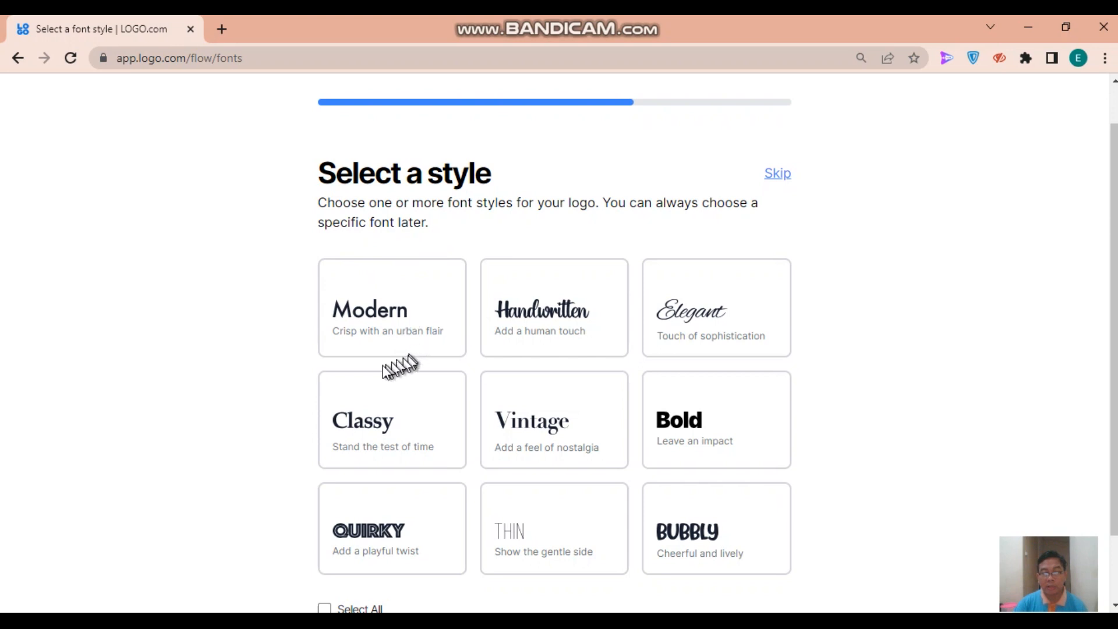
{"action": "scroll", "coordinate": [460, 344], "scroll_direction": "down", "scroll_amount": 2}
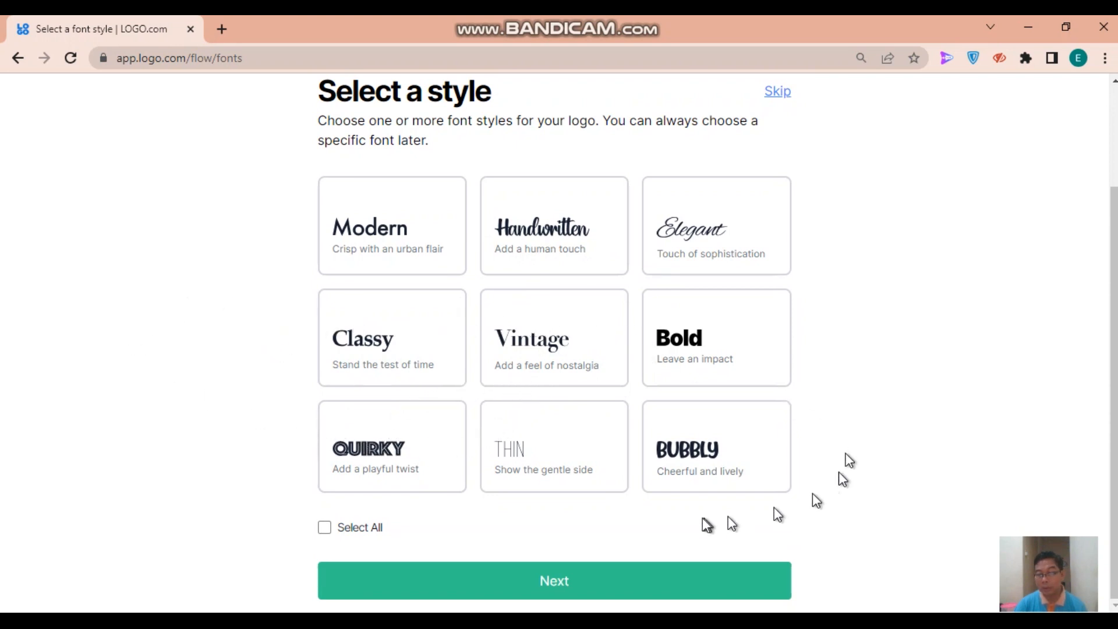
{"action": "left_click", "coordinate": [696, 461]}
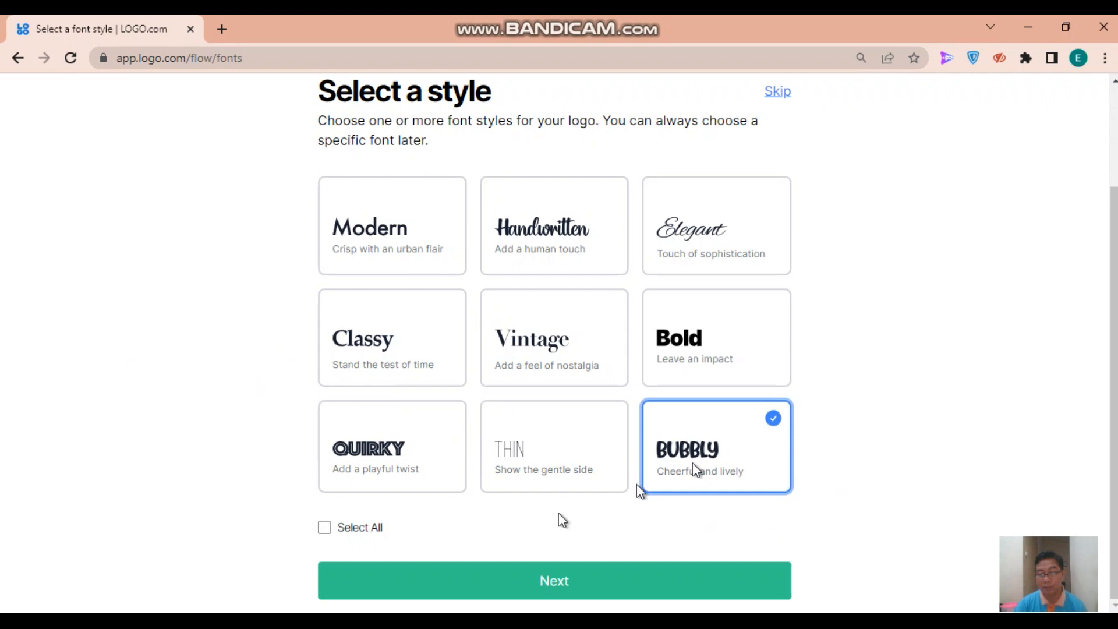
{"action": "left_click", "coordinate": [536, 582]}
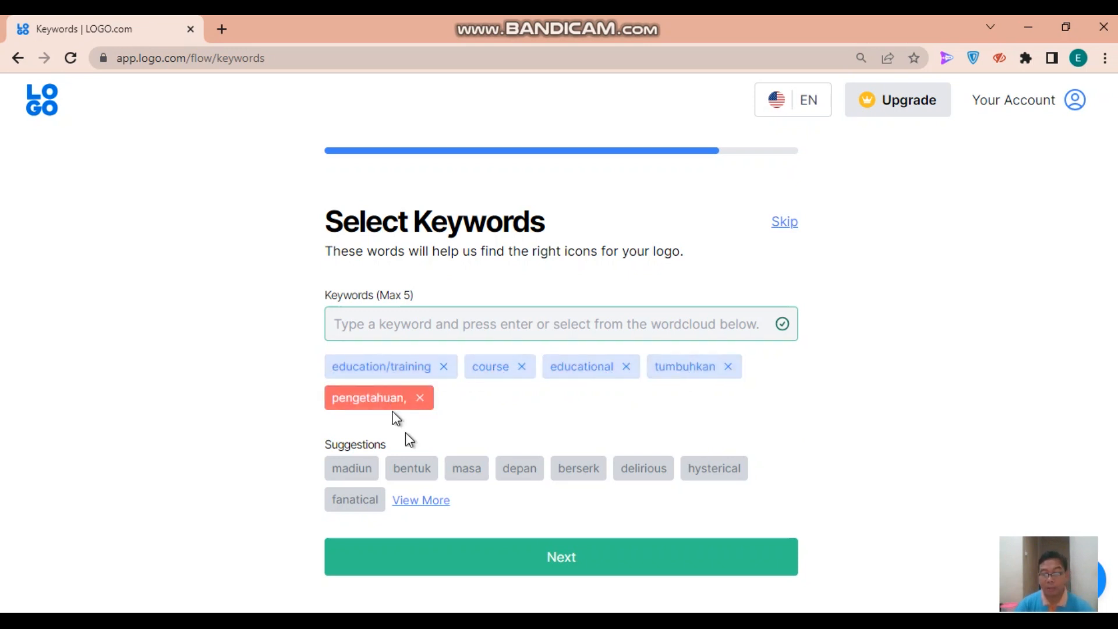
{"action": "left_click", "coordinate": [563, 562]}
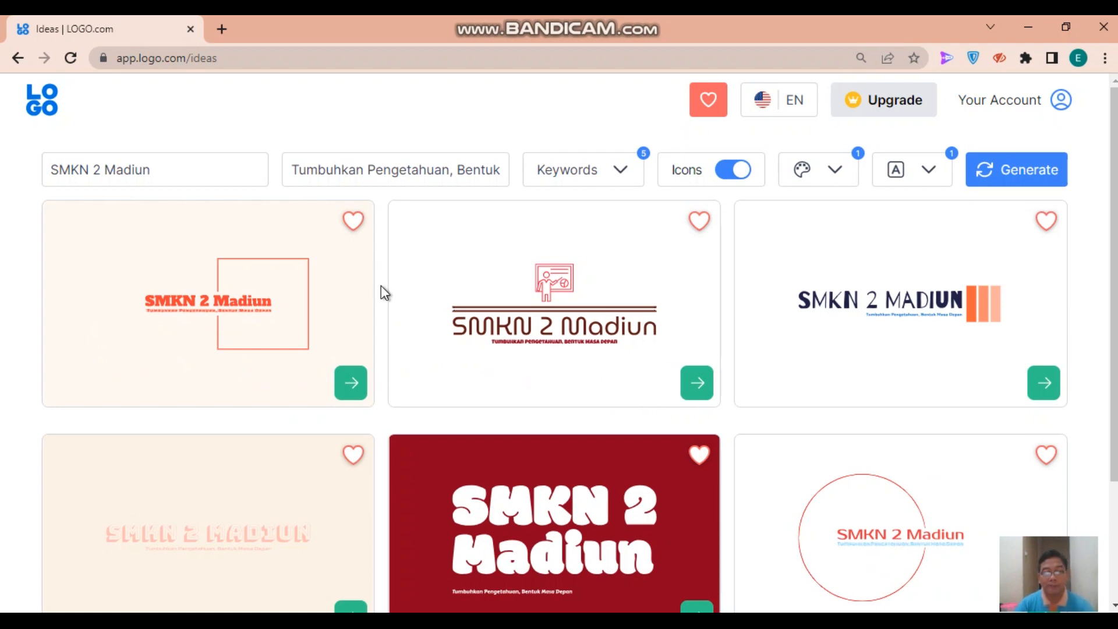
Browse the generated SMKN 2 Madiun logo ideas to compare their layouts, icons and colors.
{"action": "scroll", "coordinate": [381, 294], "scroll_direction": "down", "scroll_amount": 6}
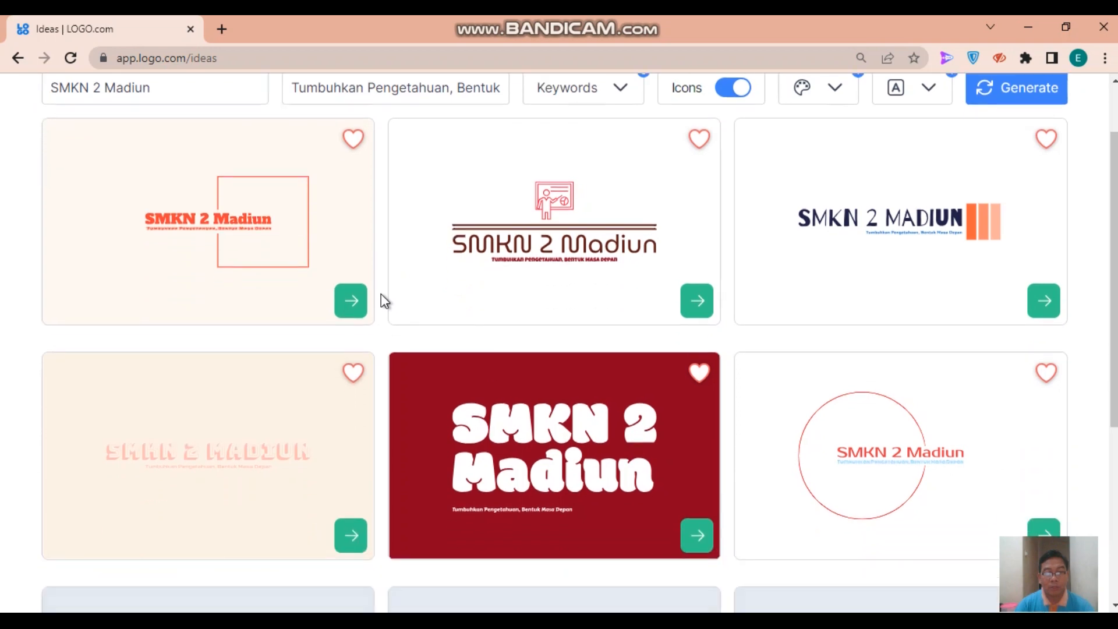
{"action": "scroll", "coordinate": [574, 334], "scroll_direction": "down", "scroll_amount": 3}
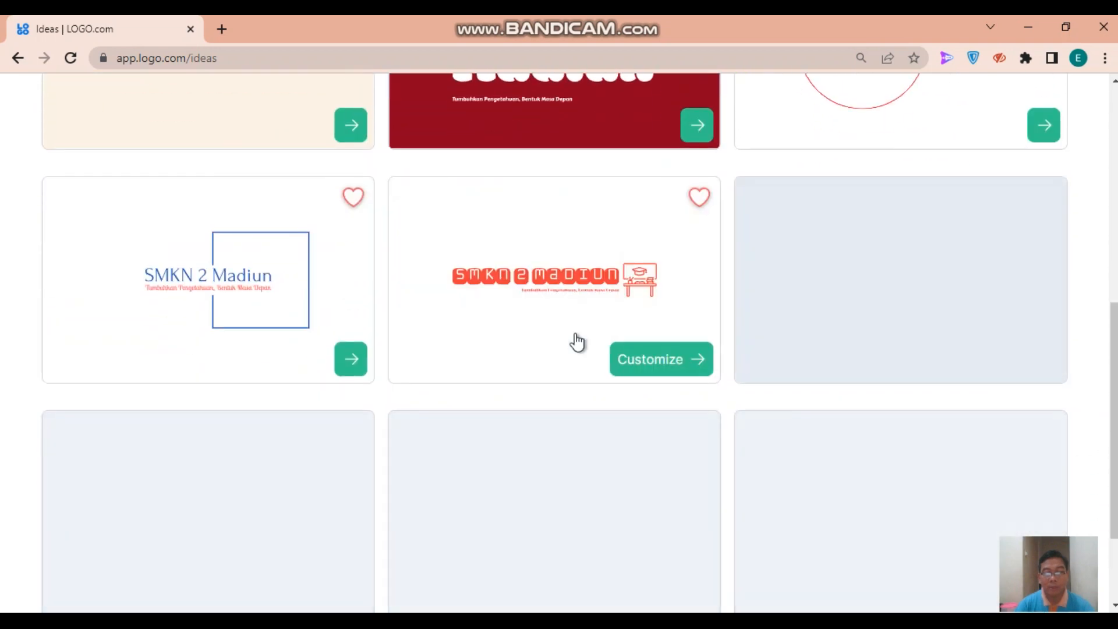
{"action": "scroll", "coordinate": [577, 342], "scroll_direction": "down", "scroll_amount": 4}
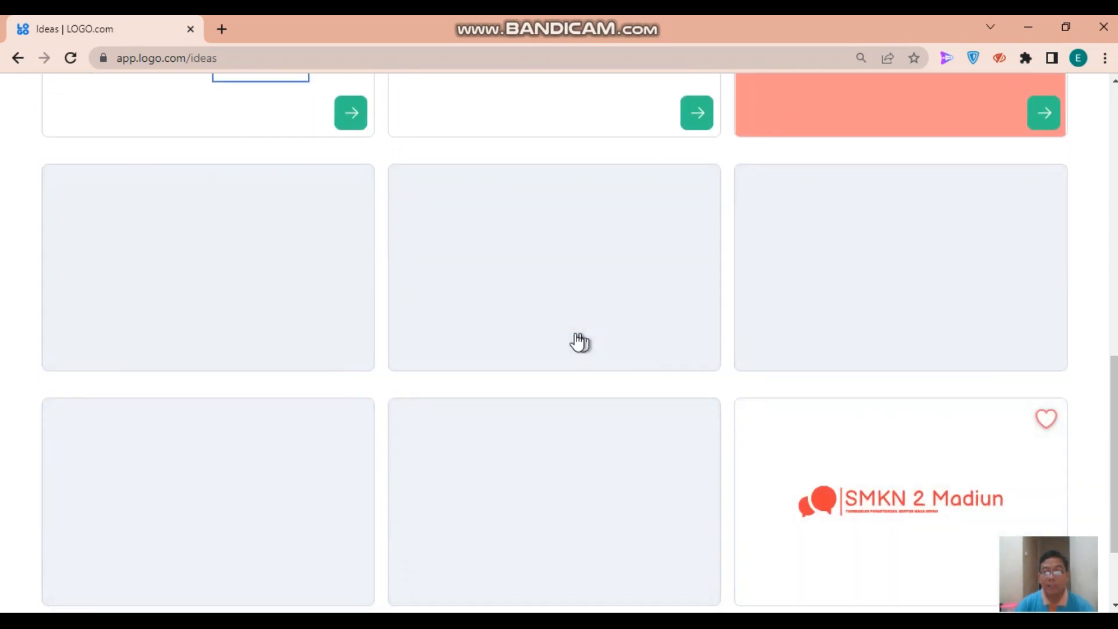
{"action": "scroll", "coordinate": [580, 342], "scroll_direction": "up", "scroll_amount": 3}
{"action": "scroll", "coordinate": [579, 342], "scroll_direction": "down", "scroll_amount": 2}
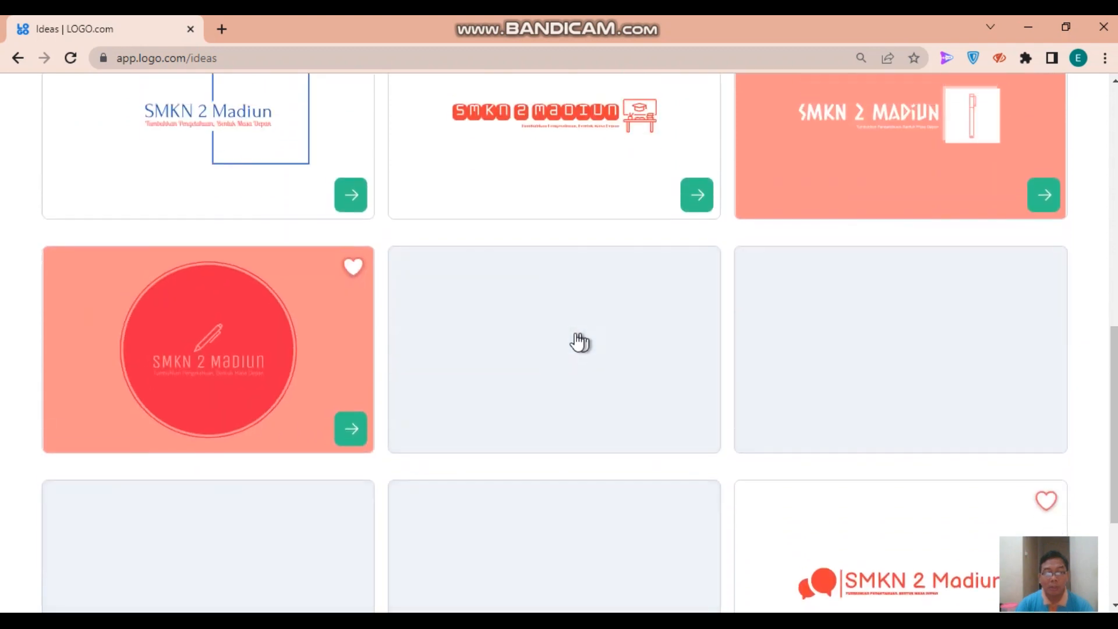
{"action": "scroll", "coordinate": [580, 342], "scroll_direction": "down", "scroll_amount": 3}
{"action": "scroll", "coordinate": [579, 343], "scroll_direction": "down", "scroll_amount": 3}
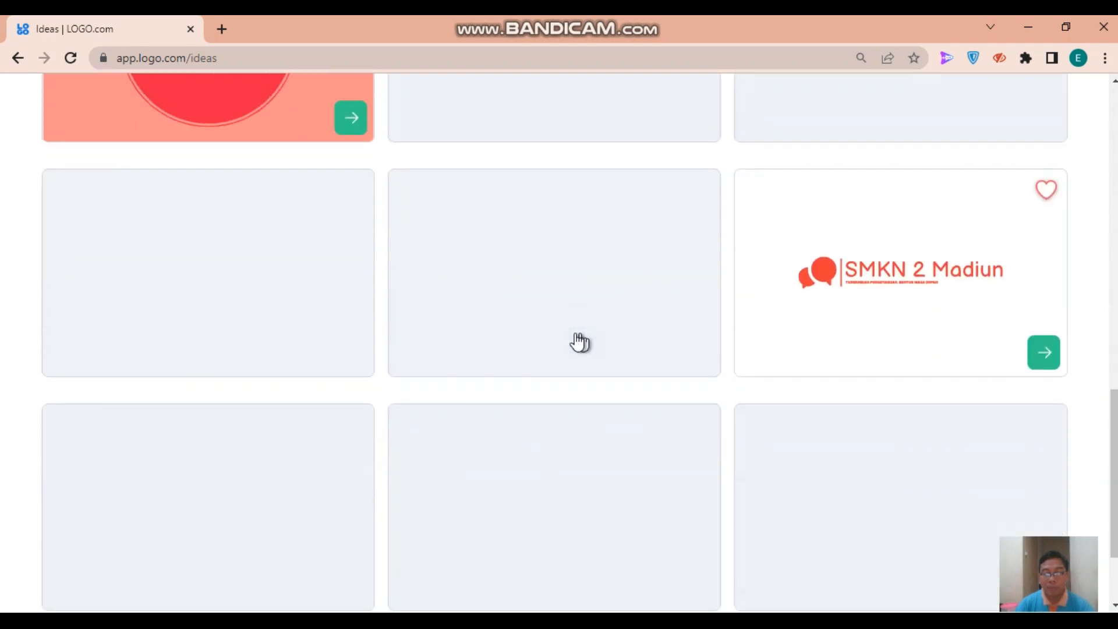
{"action": "scroll", "coordinate": [579, 343], "scroll_direction": "up", "scroll_amount": 3}
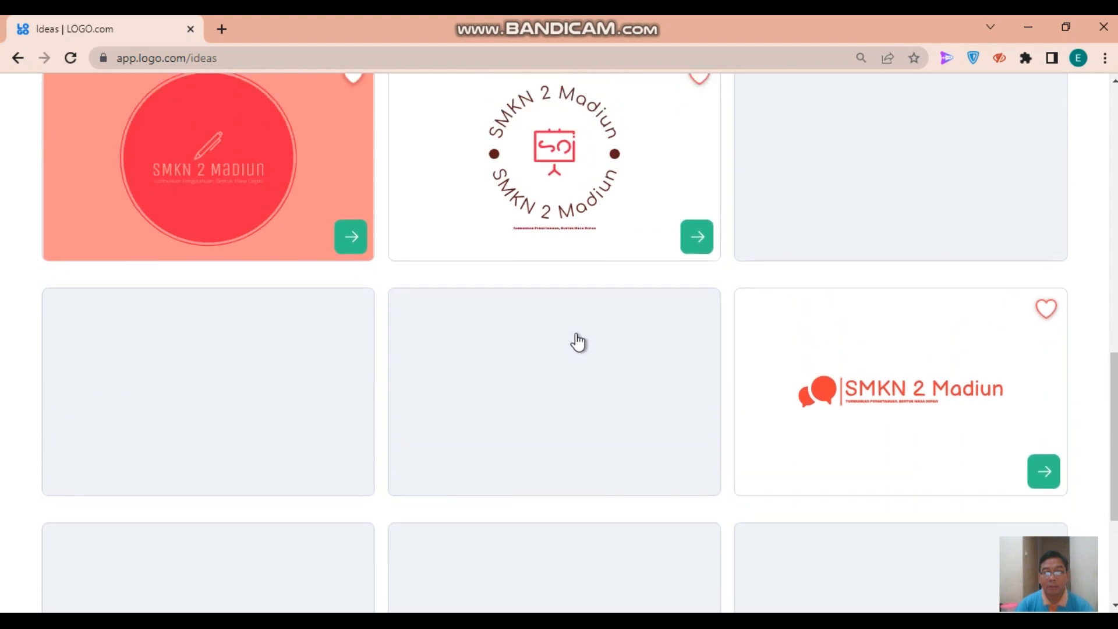
{"action": "scroll", "coordinate": [578, 342], "scroll_direction": "down", "scroll_amount": 3}
{"action": "scroll", "coordinate": [578, 342], "scroll_direction": "down", "scroll_amount": 5}
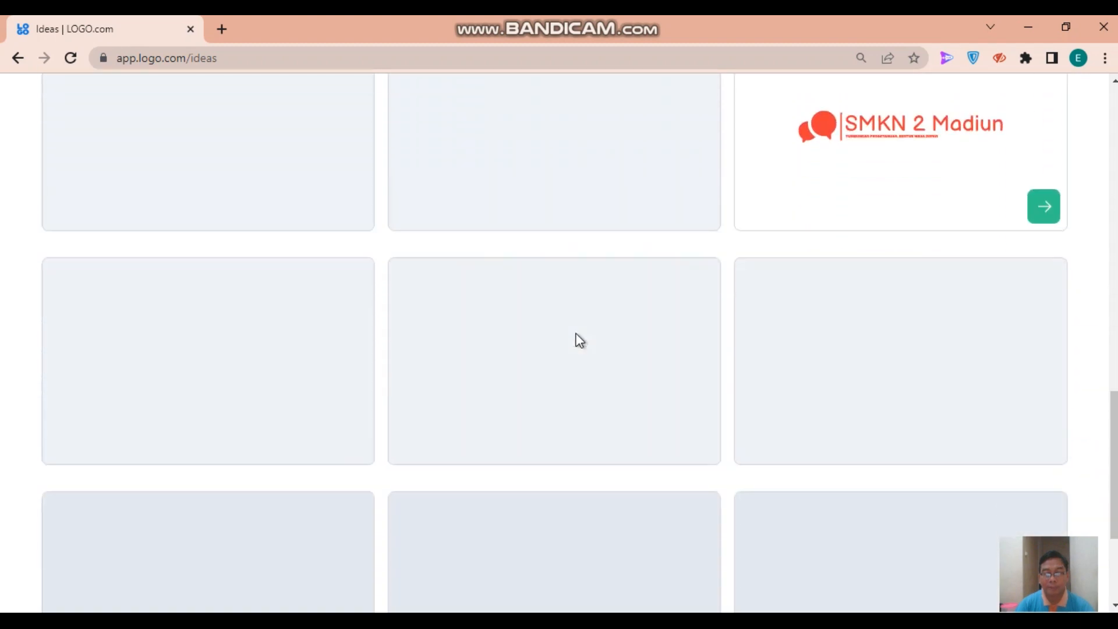
Choose the logo idea with the dark red circle and teacher-at-board icon, and open it for customization.
{"action": "scroll", "coordinate": [579, 342], "scroll_direction": "up", "scroll_amount": 9}
{"action": "scroll", "coordinate": [573, 339], "scroll_direction": "up", "scroll_amount": 14}
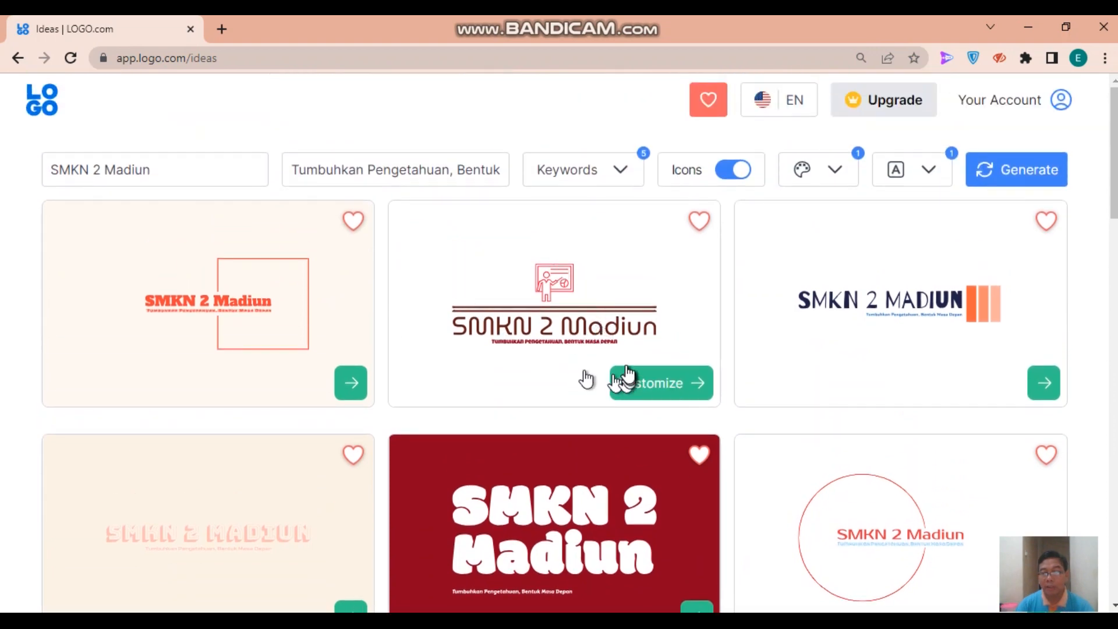
{"action": "scroll", "coordinate": [532, 360], "scroll_direction": "down", "scroll_amount": 3}
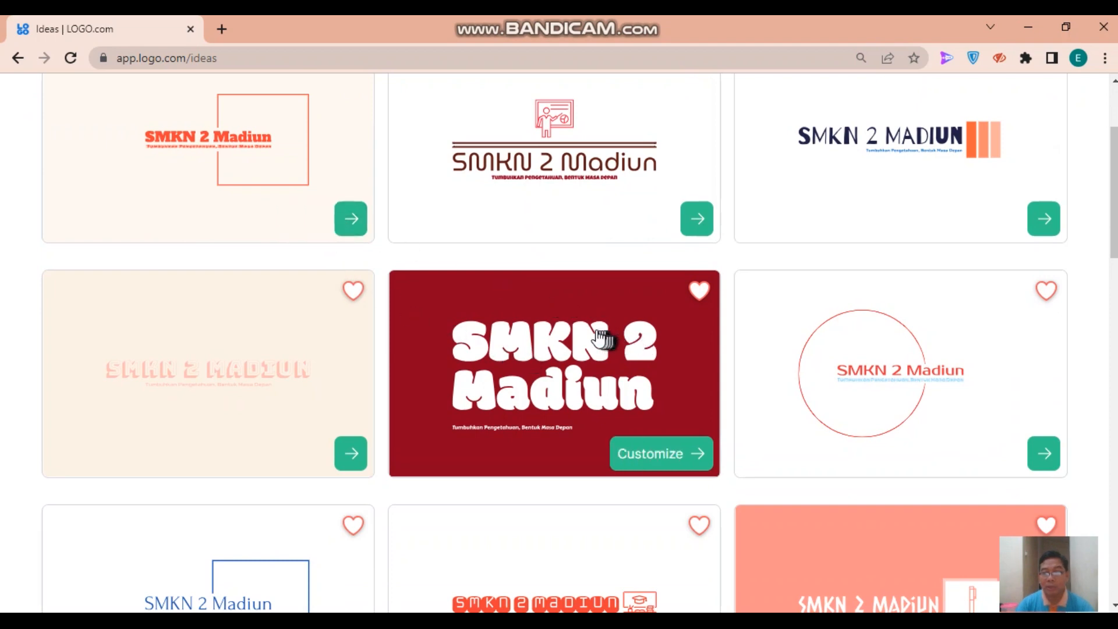
{"action": "scroll", "coordinate": [558, 333], "scroll_direction": "down", "scroll_amount": 8}
{"action": "scroll", "coordinate": [557, 332], "scroll_direction": "down", "scroll_amount": 1}
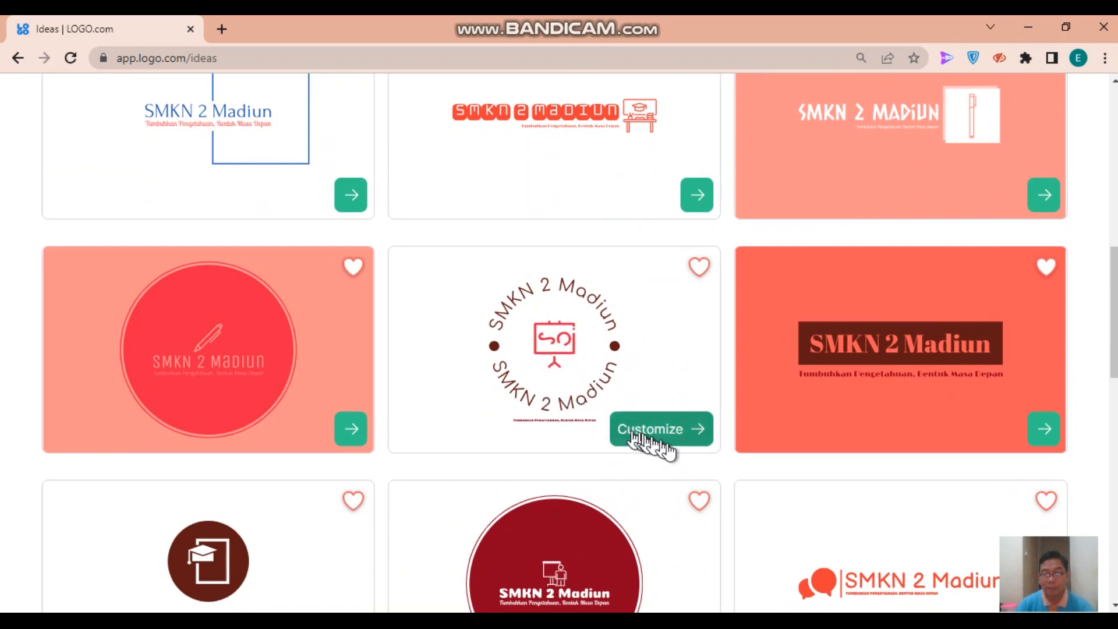
{"action": "scroll", "coordinate": [559, 432], "scroll_direction": "down", "scroll_amount": 4}
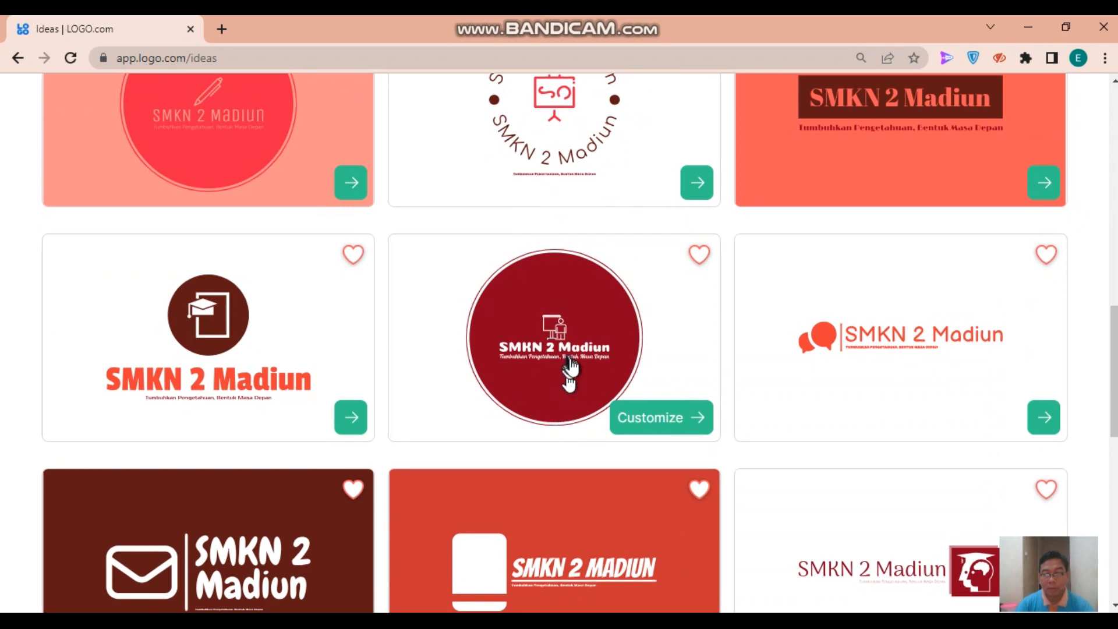
{"action": "left_click", "coordinate": [664, 426]}
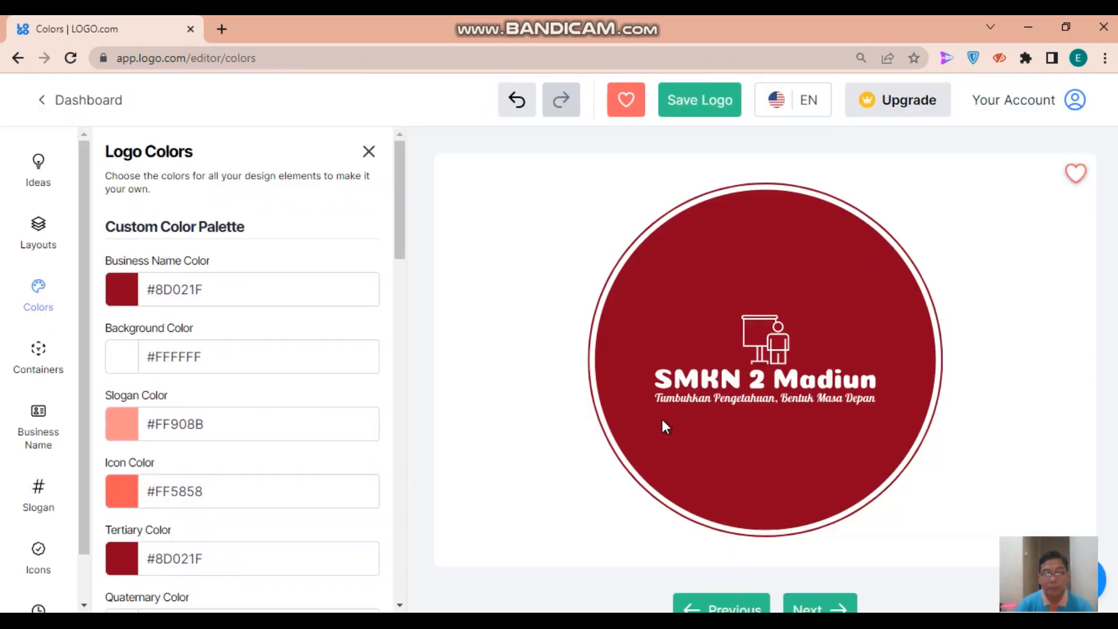
Set the Business Name Color to the lighter red #eb345b.
{"action": "left_click", "coordinate": [122, 289]}
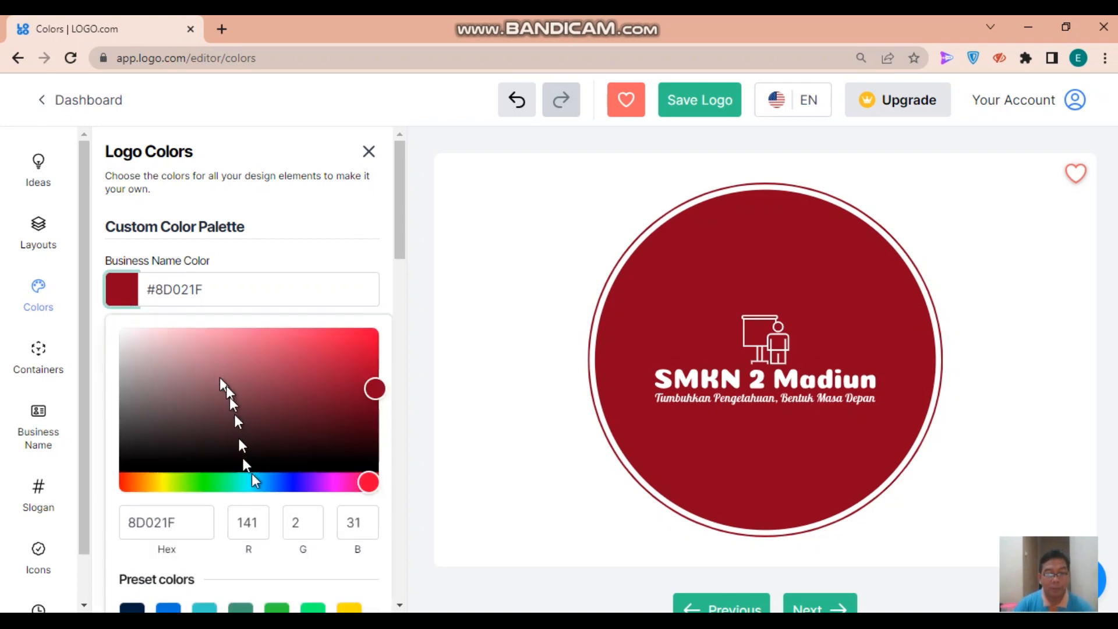
{"action": "left_click_drag", "start_coordinate": [377, 391], "coordinate": [324, 340]}
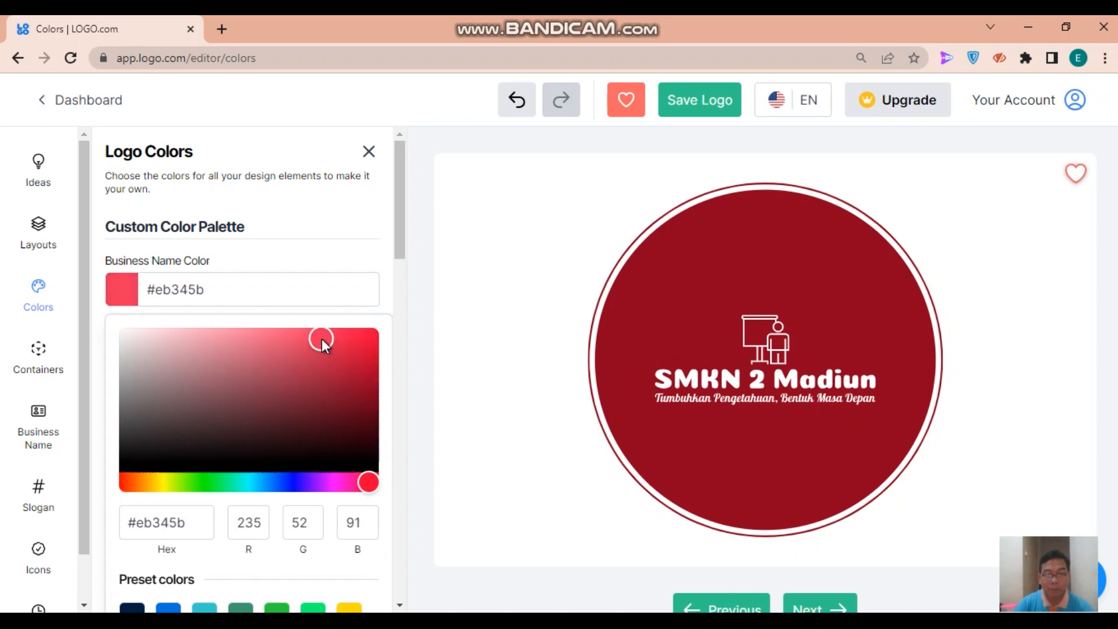
{"action": "left_click", "coordinate": [317, 260]}
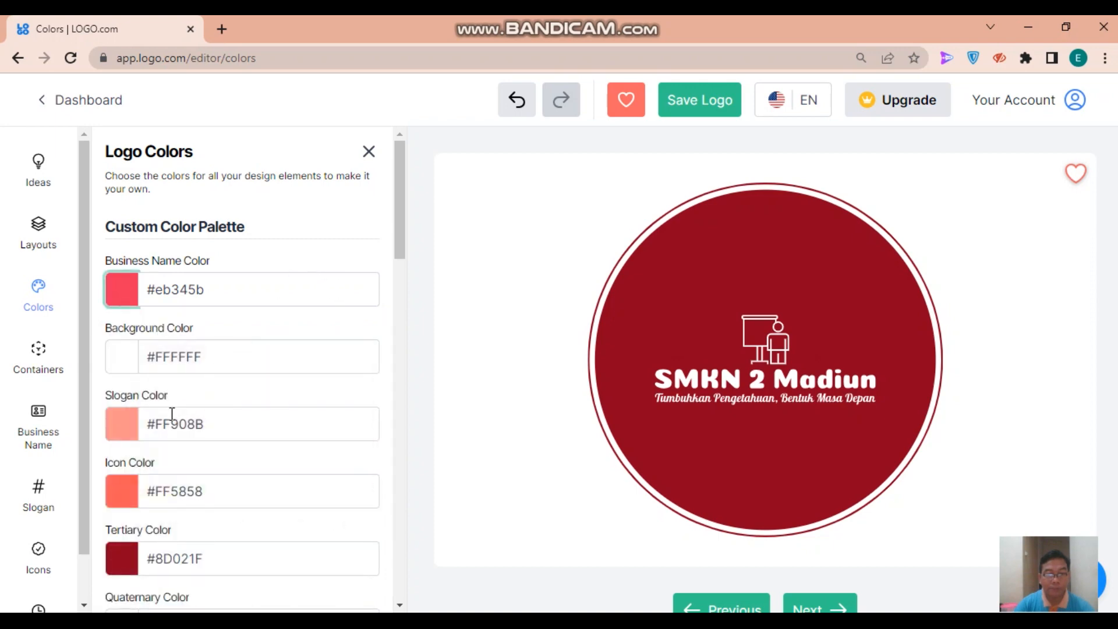
Apply the ready-made color palette with a blue circle on a white background to the logo.
{"action": "scroll", "coordinate": [216, 475], "scroll_direction": "down", "scroll_amount": 1}
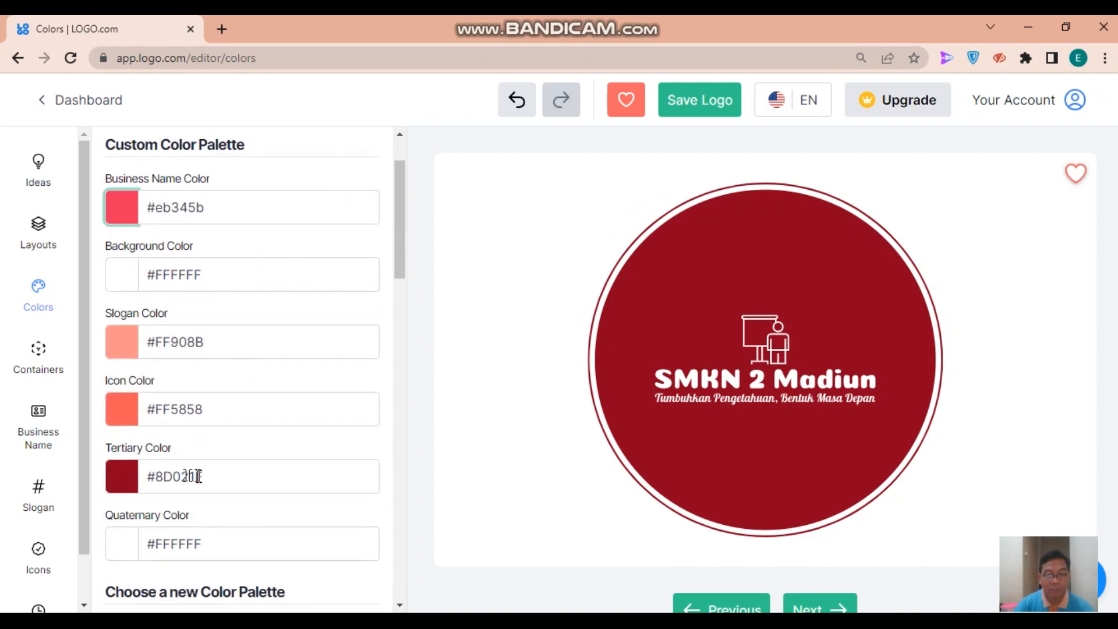
{"action": "scroll", "coordinate": [198, 477], "scroll_direction": "down", "scroll_amount": 10}
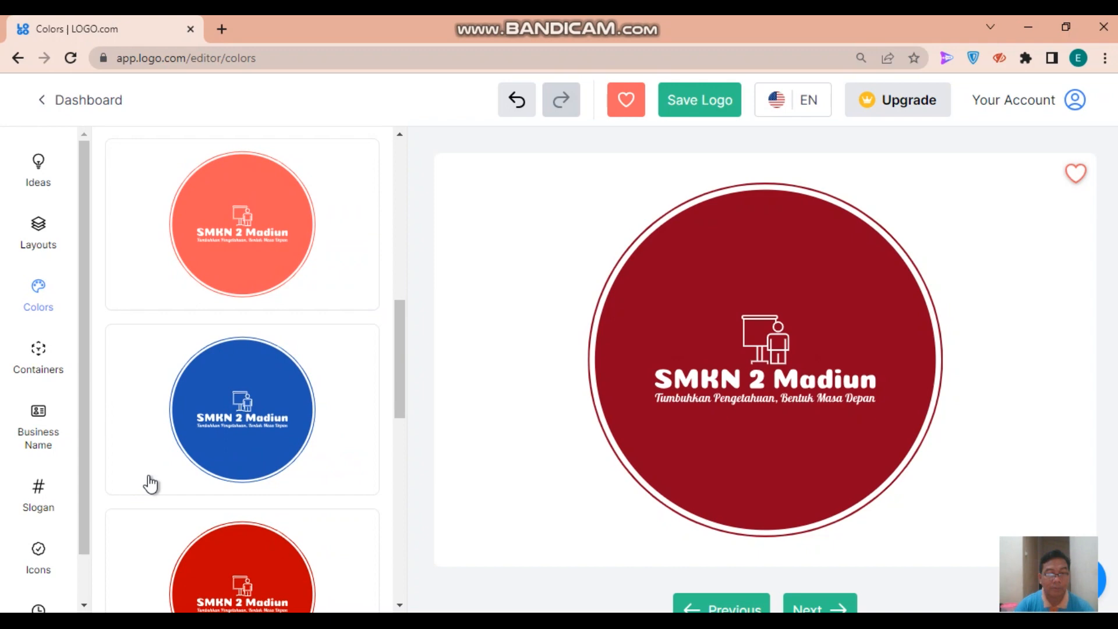
{"action": "scroll", "coordinate": [153, 479], "scroll_direction": "down", "scroll_amount": 3}
{"action": "left_click", "coordinate": [265, 267]}
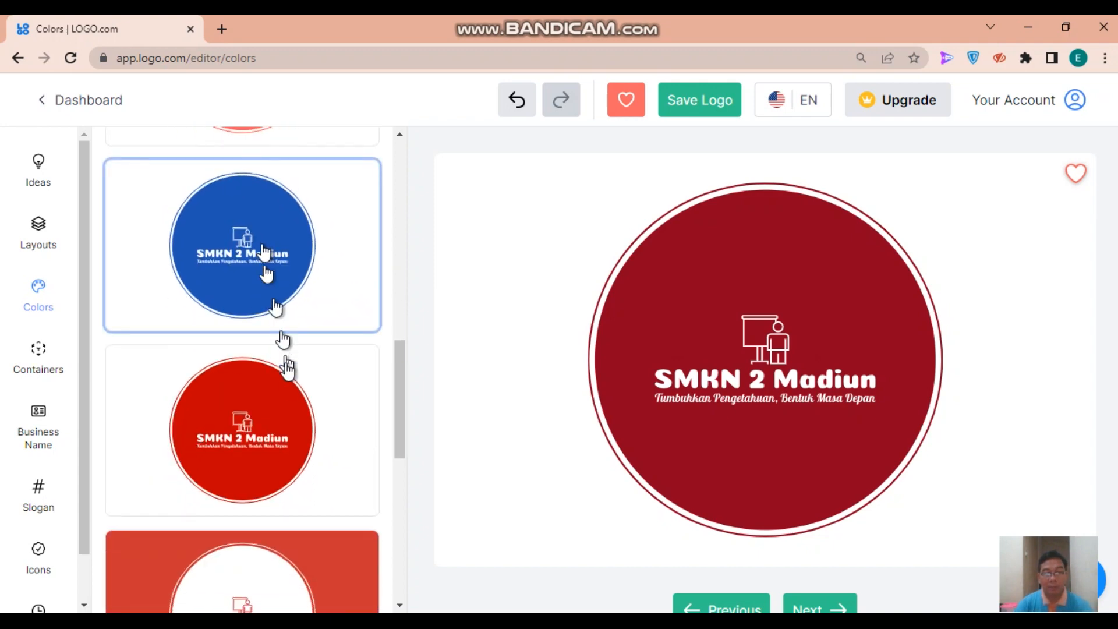
Examine the other ready-made color palettes and compare them with the blue version of the logo.
{"action": "scroll", "coordinate": [263, 442], "scroll_direction": "down", "scroll_amount": 6}
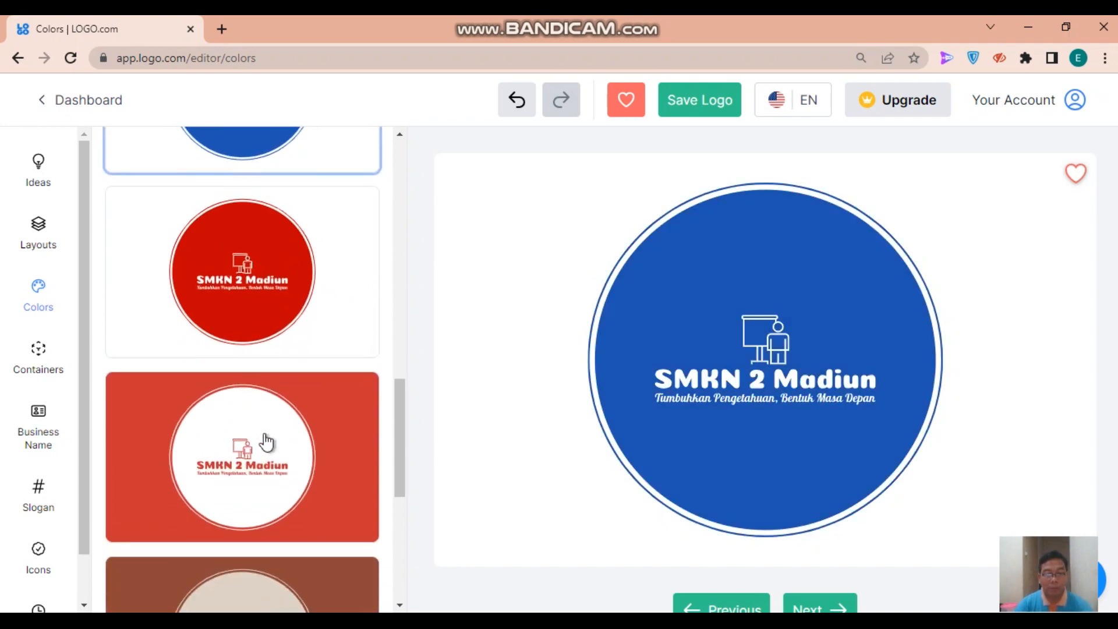
{"action": "scroll", "coordinate": [266, 441], "scroll_direction": "down", "scroll_amount": 9}
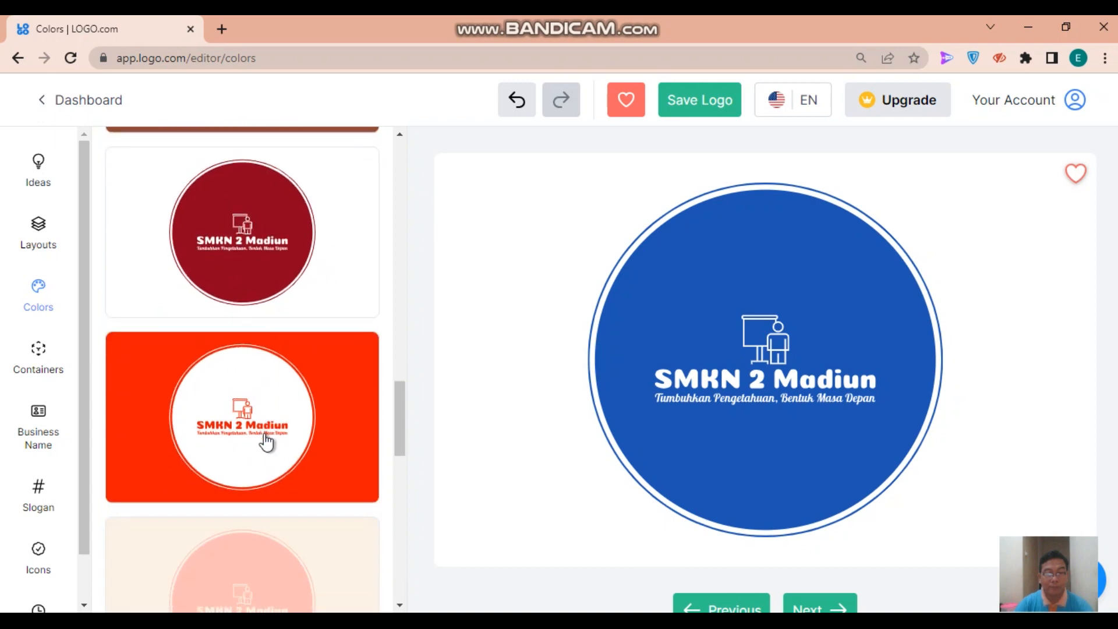
{"action": "scroll", "coordinate": [266, 441], "scroll_direction": "down", "scroll_amount": 2}
{"action": "scroll", "coordinate": [266, 434], "scroll_direction": "down", "scroll_amount": 4}
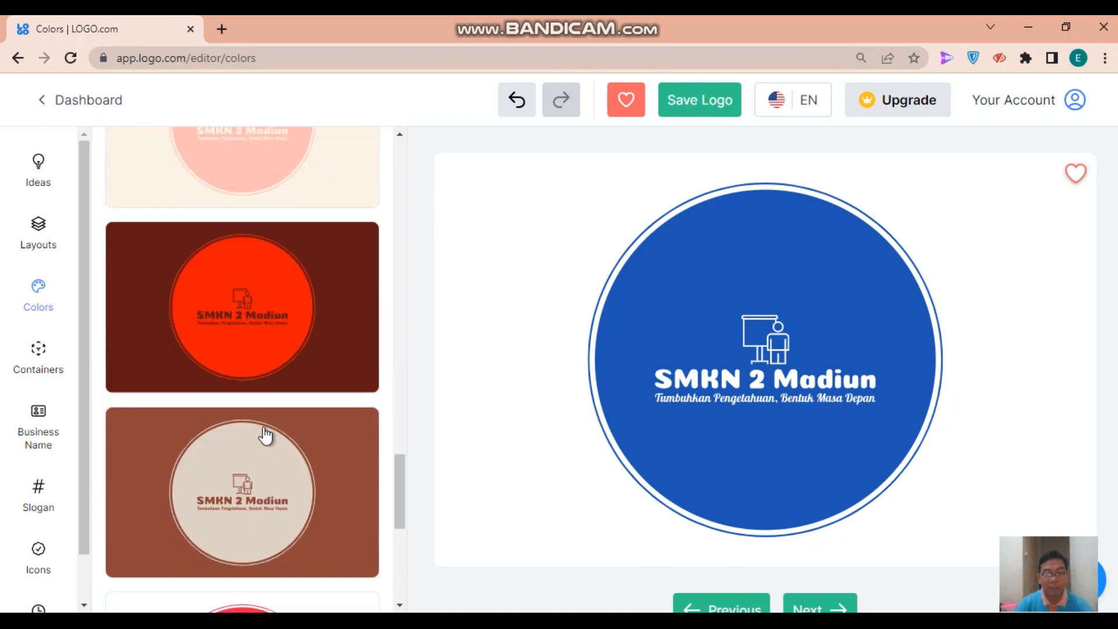
{"action": "scroll", "coordinate": [266, 438], "scroll_direction": "down", "scroll_amount": 2}
{"action": "scroll", "coordinate": [265, 438], "scroll_direction": "up", "scroll_amount": 2}
{"action": "scroll", "coordinate": [265, 438], "scroll_direction": "up", "scroll_amount": 5}
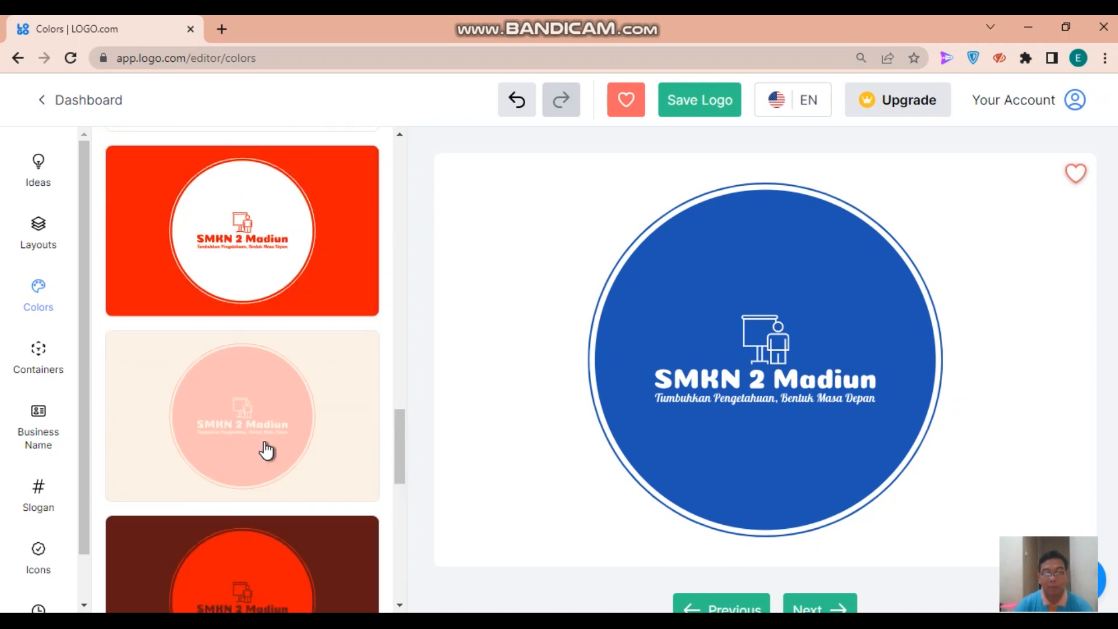
{"action": "scroll", "coordinate": [267, 437], "scroll_direction": "down", "scroll_amount": 11}
{"action": "scroll", "coordinate": [268, 436], "scroll_direction": "up", "scroll_amount": 10}
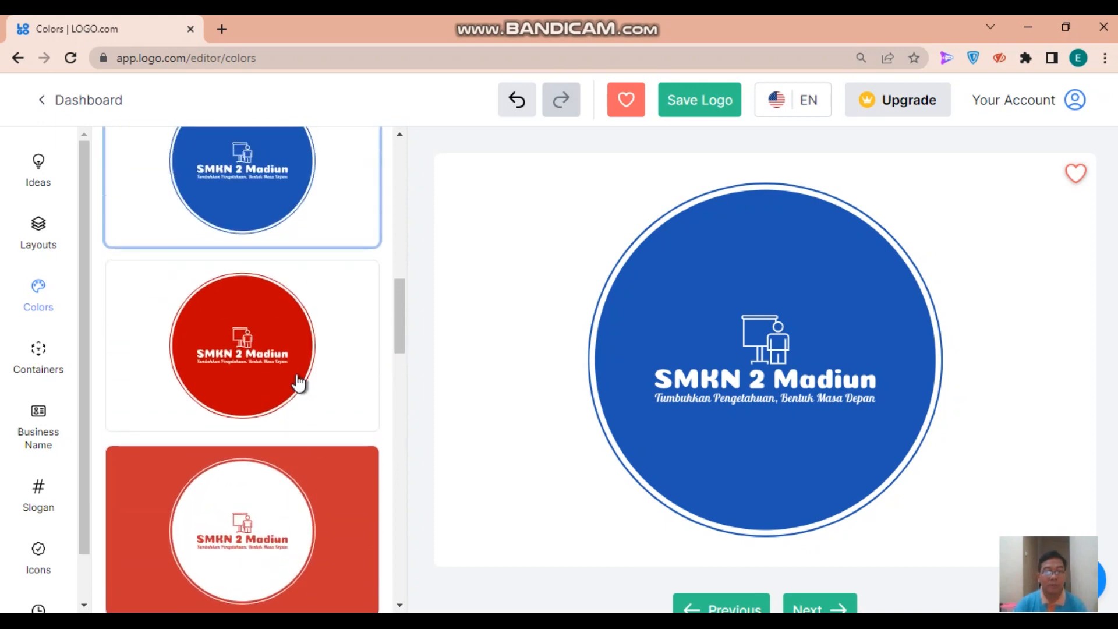
Save the blue logo and continue with the Free Plan.
{"action": "left_click", "coordinate": [698, 110]}
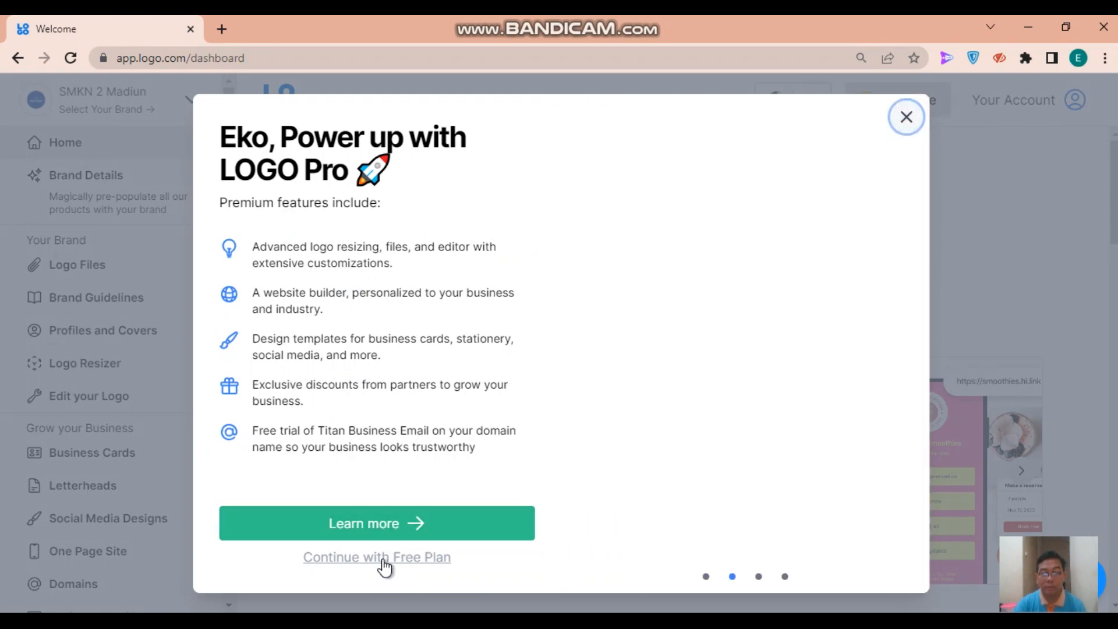
{"action": "left_click", "coordinate": [384, 560]}
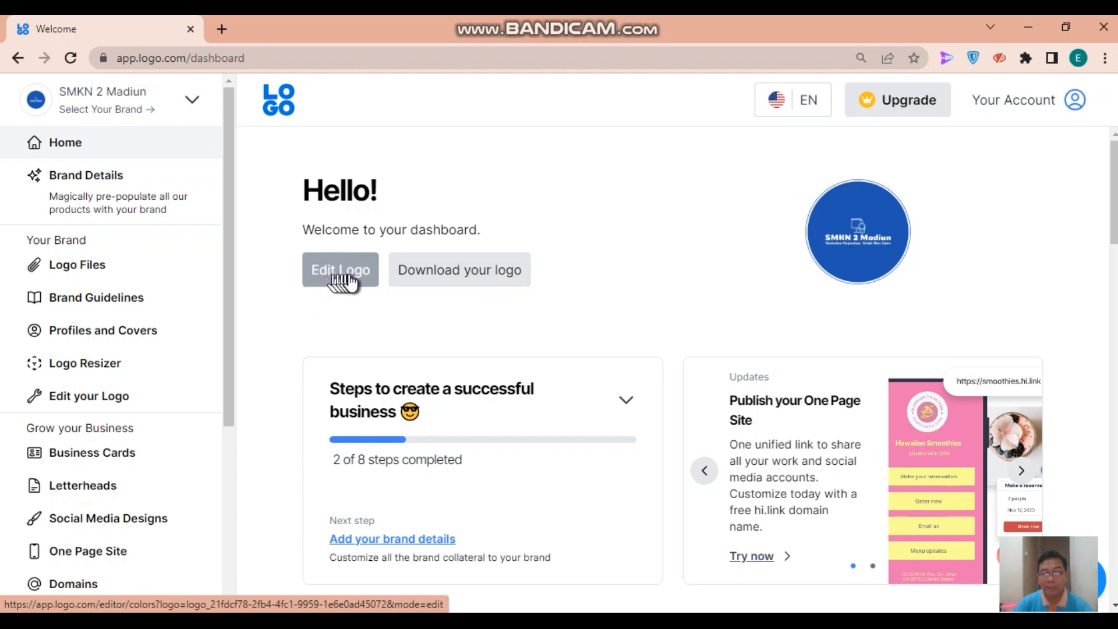
Look over the brand tools on the dashboard and open the page for downloading the logo.
{"action": "scroll", "coordinate": [486, 355], "scroll_direction": "down", "scroll_amount": 10}
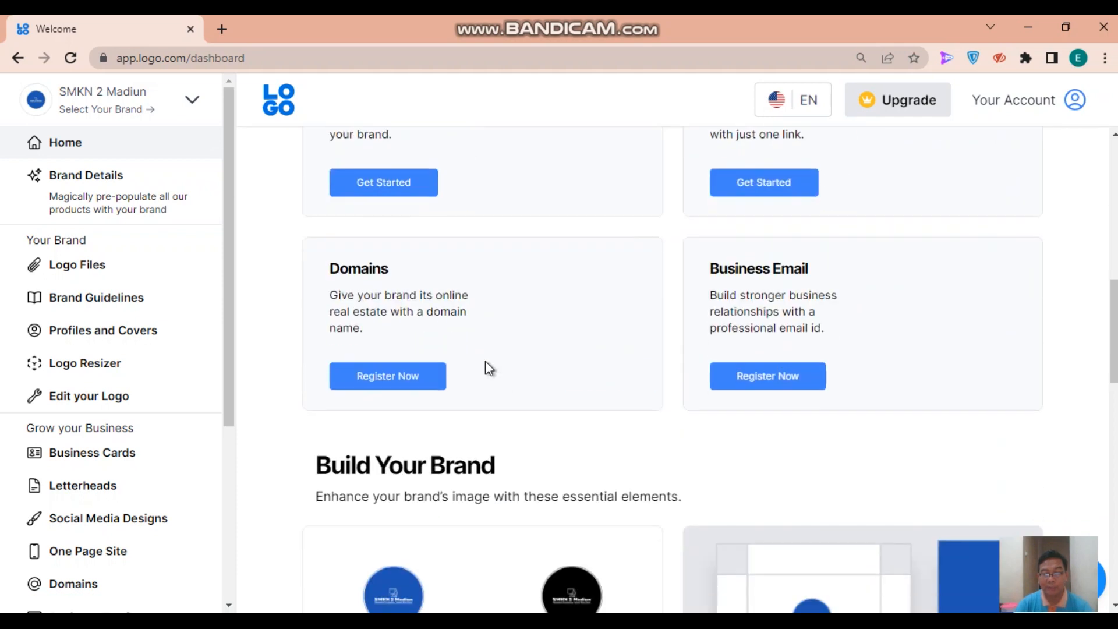
{"action": "scroll", "coordinate": [486, 363], "scroll_direction": "down", "scroll_amount": 7}
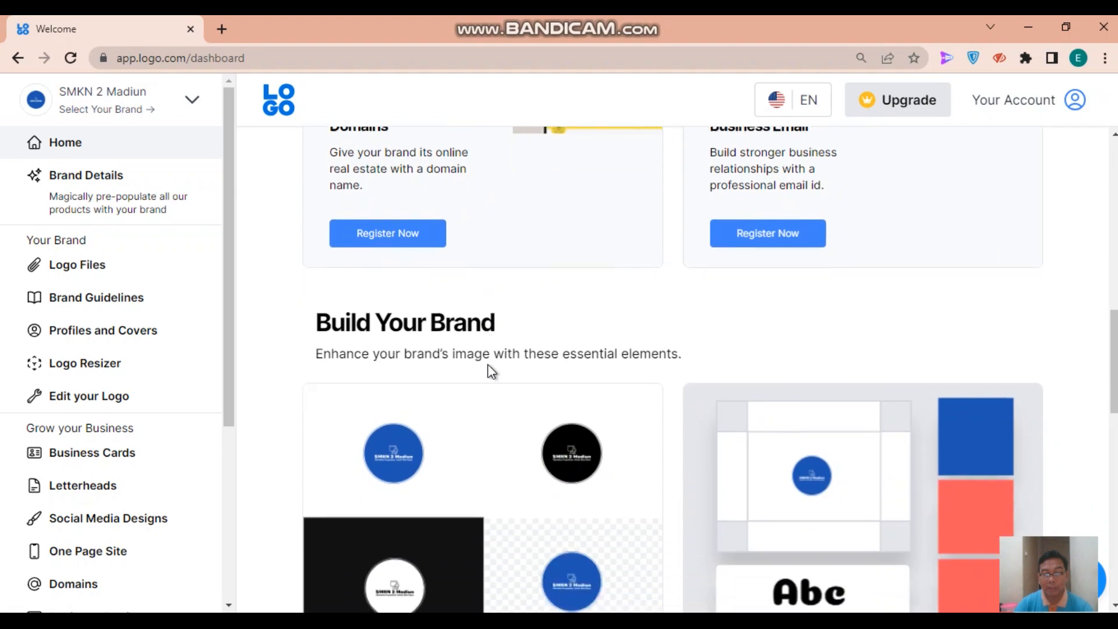
{"action": "scroll", "coordinate": [488, 365], "scroll_direction": "down", "scroll_amount": 4}
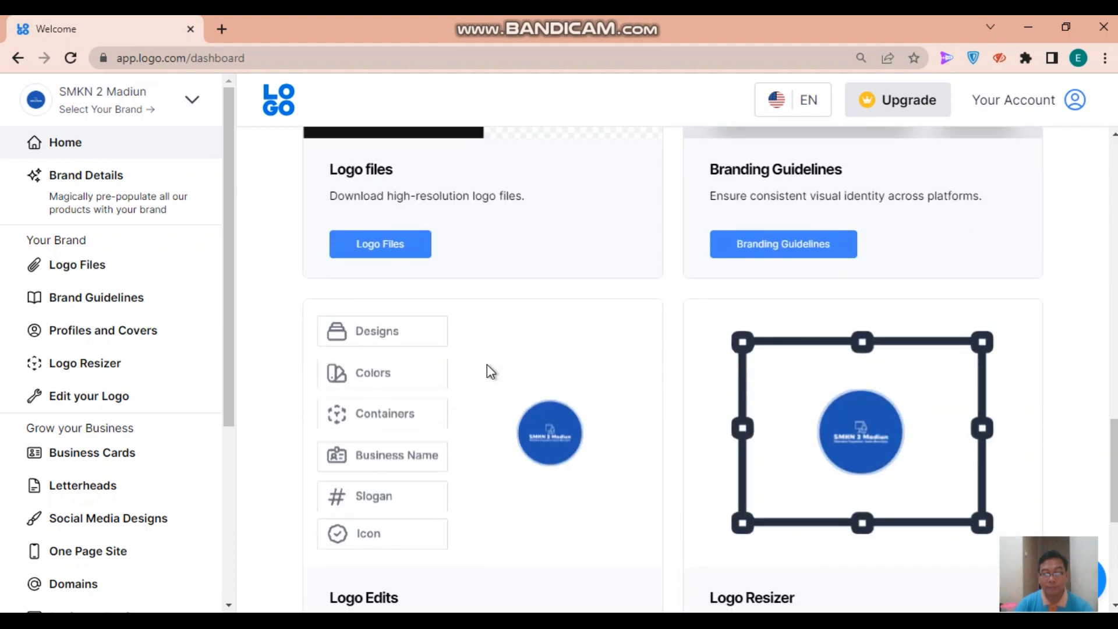
{"action": "scroll", "coordinate": [486, 365], "scroll_direction": "down", "scroll_amount": 4}
{"action": "scroll", "coordinate": [487, 364], "scroll_direction": "up", "scroll_amount": 11}
{"action": "scroll", "coordinate": [488, 368], "scroll_direction": "up", "scroll_amount": 15}
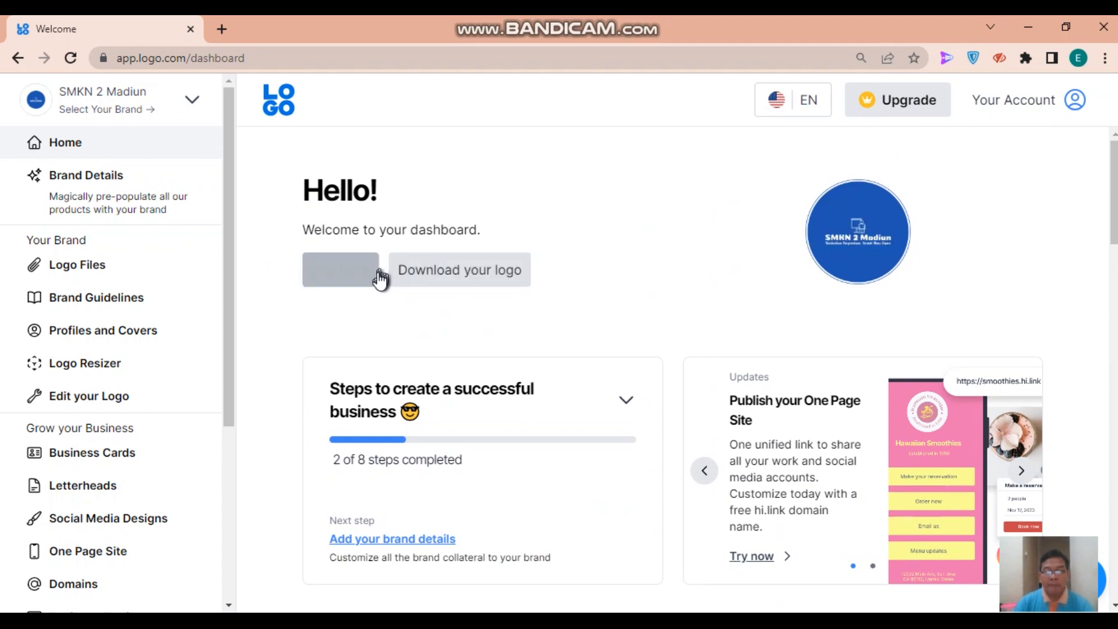
{"action": "left_click", "coordinate": [474, 277]}
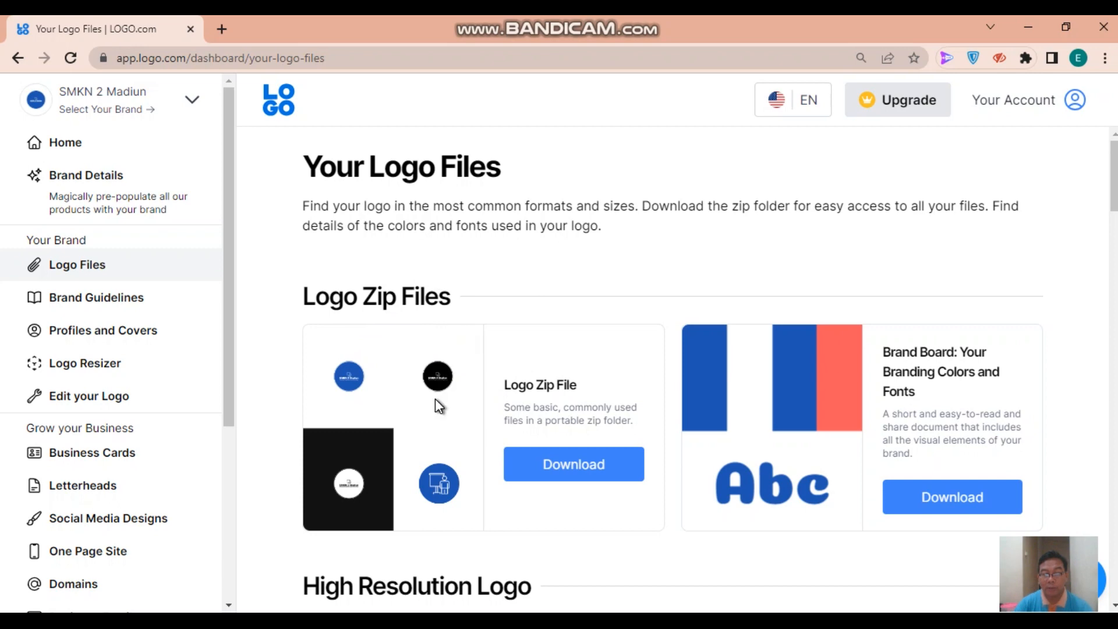
Examine the logo file variants, checking which are downloadable and which need an upgrade, plus the palette and fonts.
{"action": "scroll", "coordinate": [435, 398], "scroll_direction": "down", "scroll_amount": 2}
{"action": "scroll", "coordinate": [423, 378], "scroll_direction": "down", "scroll_amount": 3}
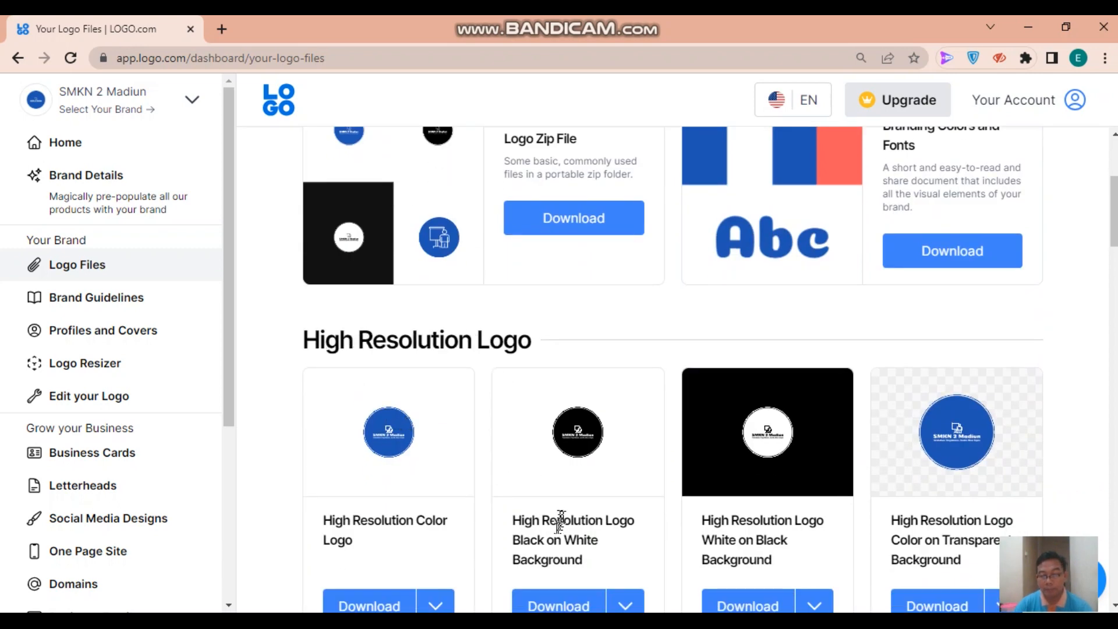
{"action": "scroll", "coordinate": [560, 520], "scroll_direction": "down", "scroll_amount": 1}
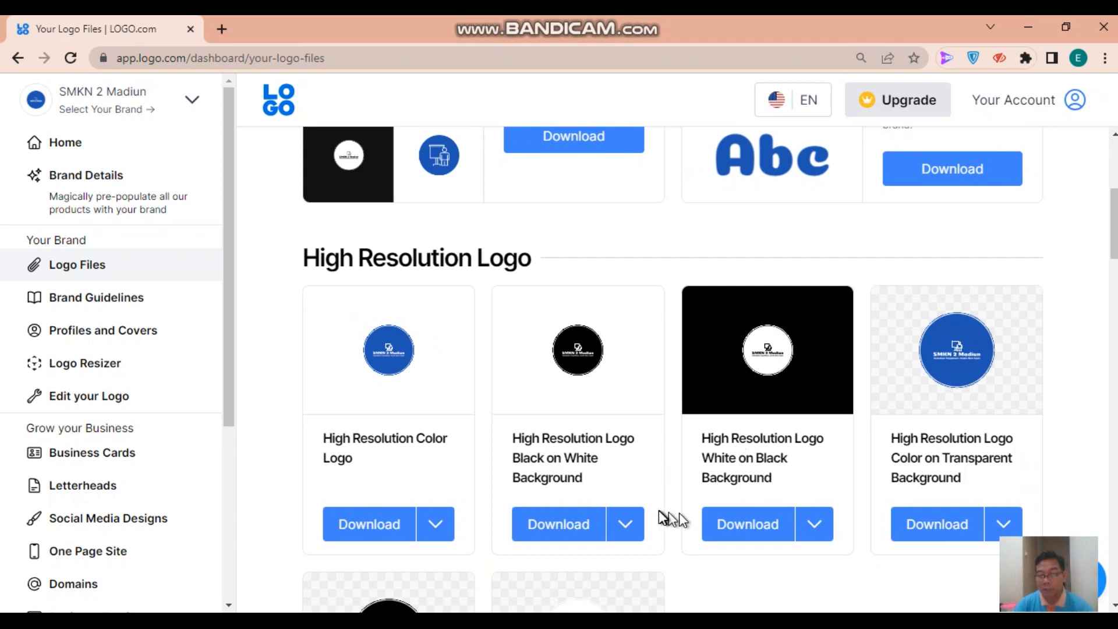
{"action": "scroll", "coordinate": [424, 495], "scroll_direction": "down", "scroll_amount": 5}
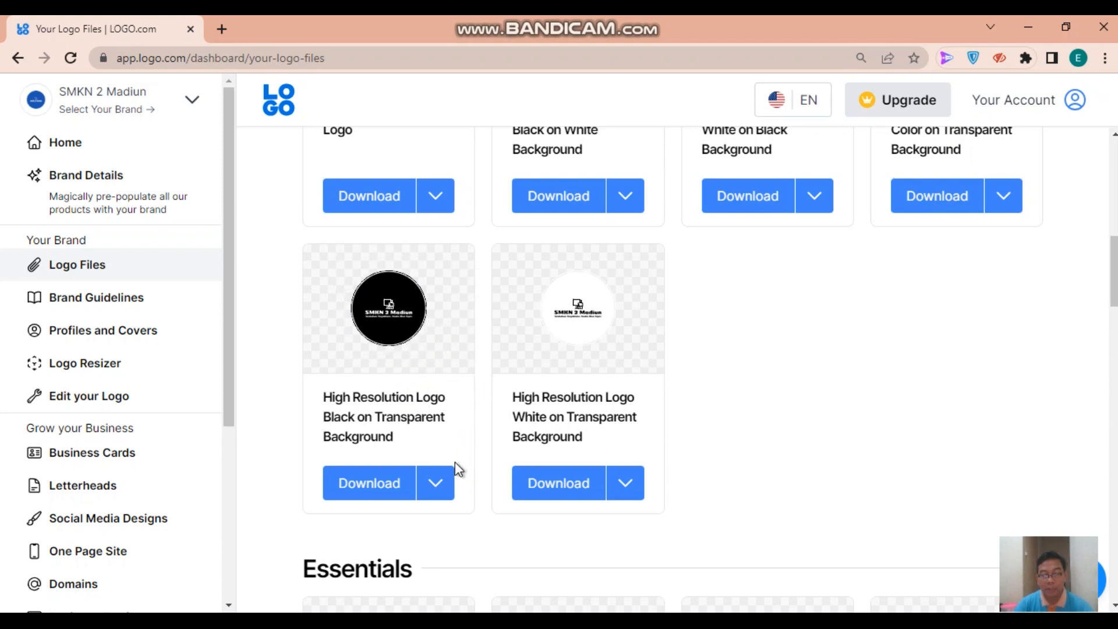
{"action": "scroll", "coordinate": [456, 463], "scroll_direction": "down", "scroll_amount": 5}
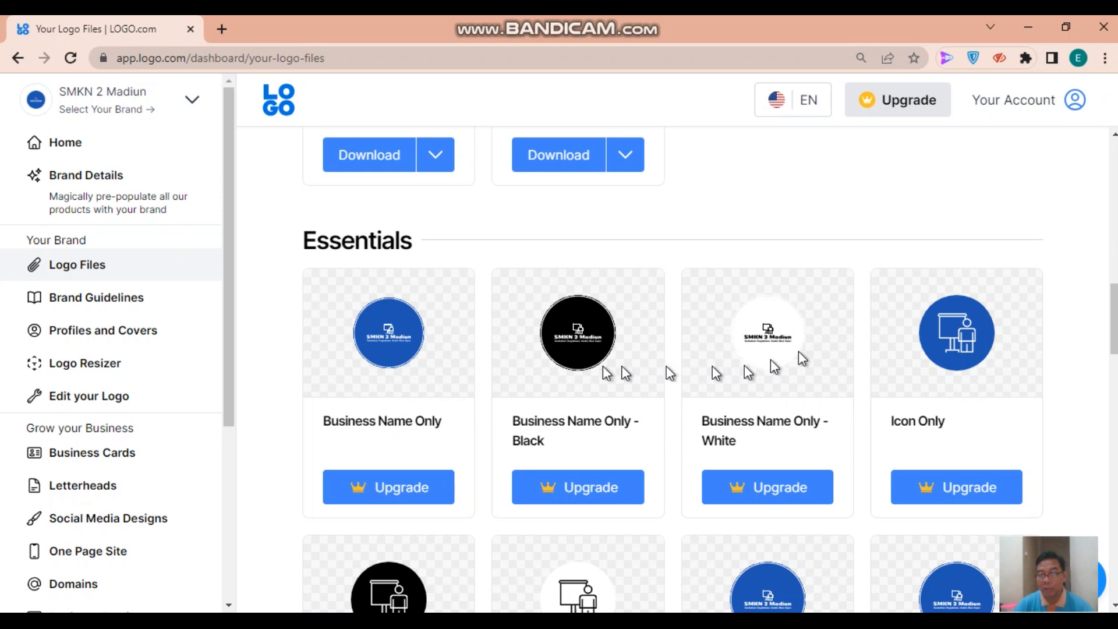
{"action": "scroll", "coordinate": [512, 400], "scroll_direction": "down", "scroll_amount": 4}
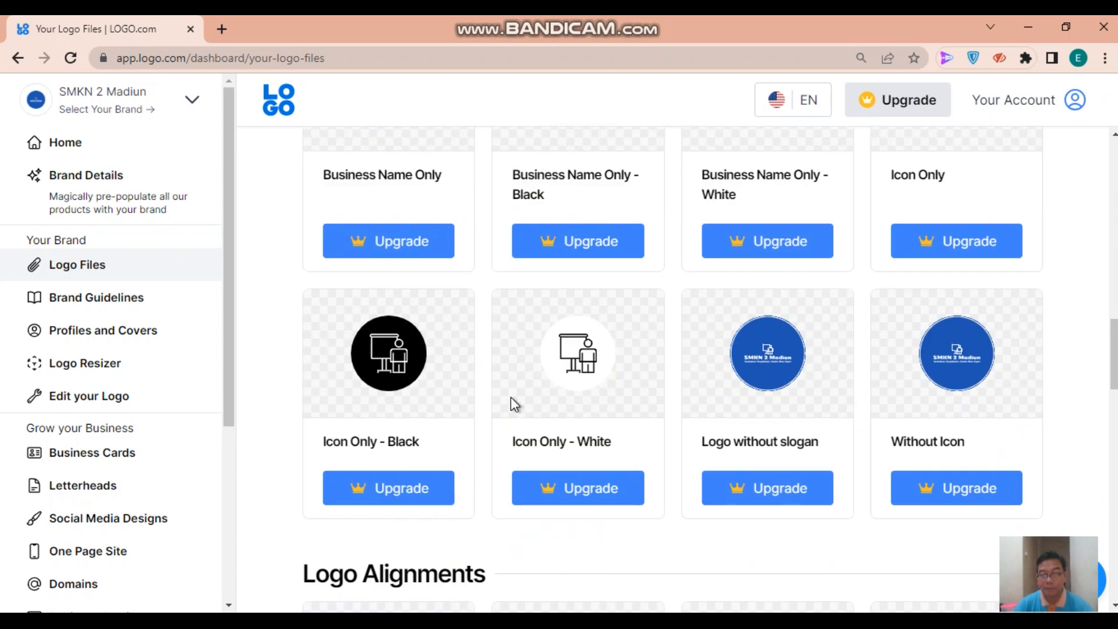
{"action": "scroll", "coordinate": [510, 398], "scroll_direction": "down", "scroll_amount": 4}
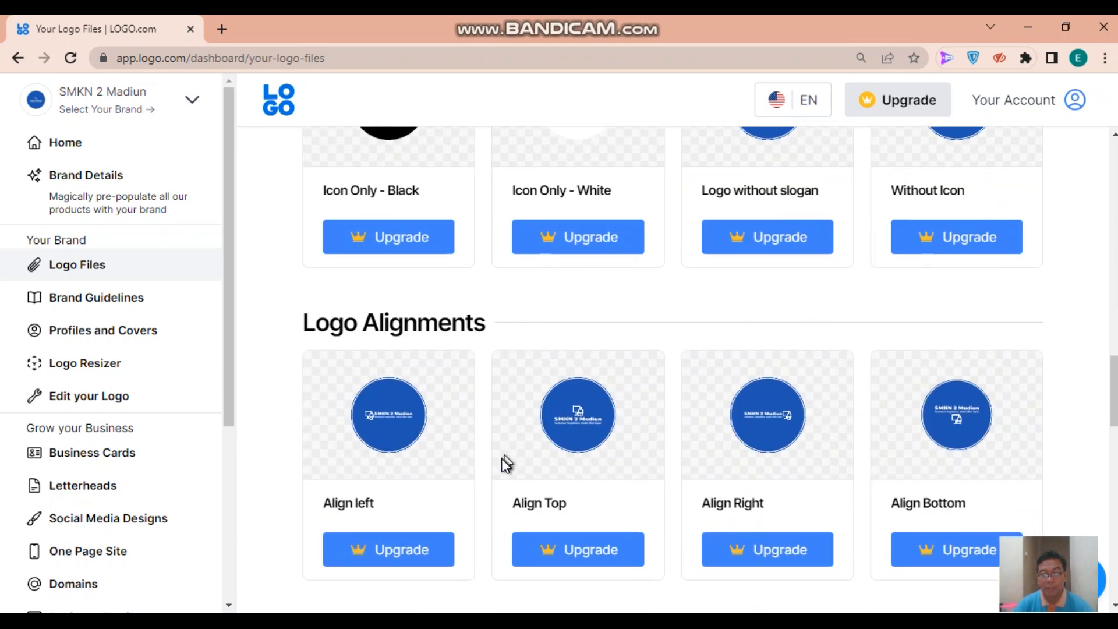
{"action": "scroll", "coordinate": [506, 463], "scroll_direction": "down", "scroll_amount": 12}
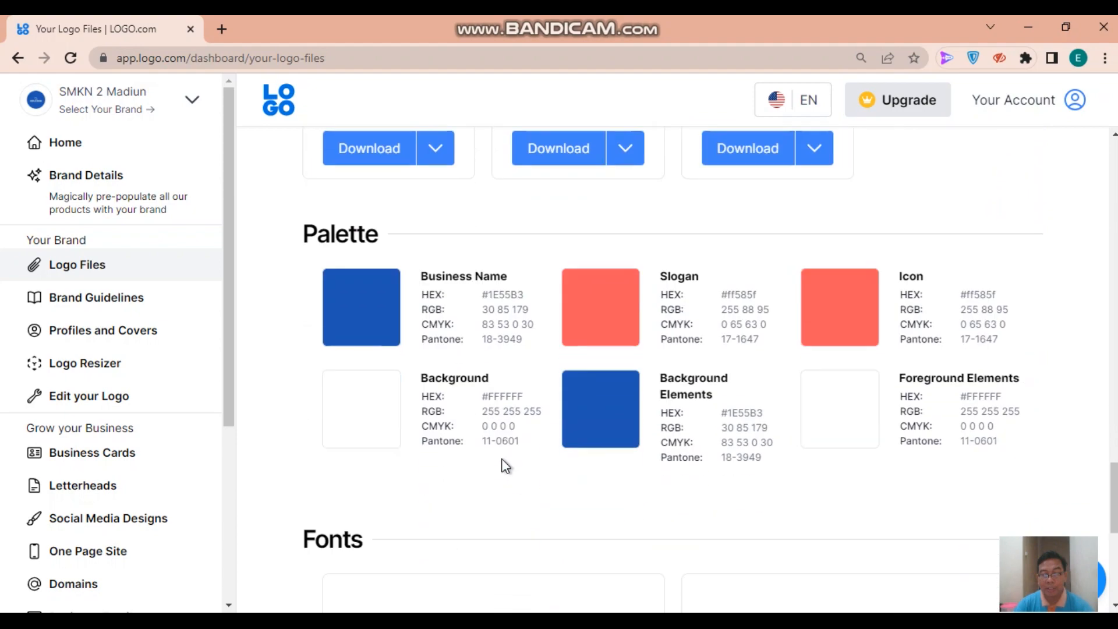
{"action": "scroll", "coordinate": [502, 459], "scroll_direction": "down", "scroll_amount": 3}
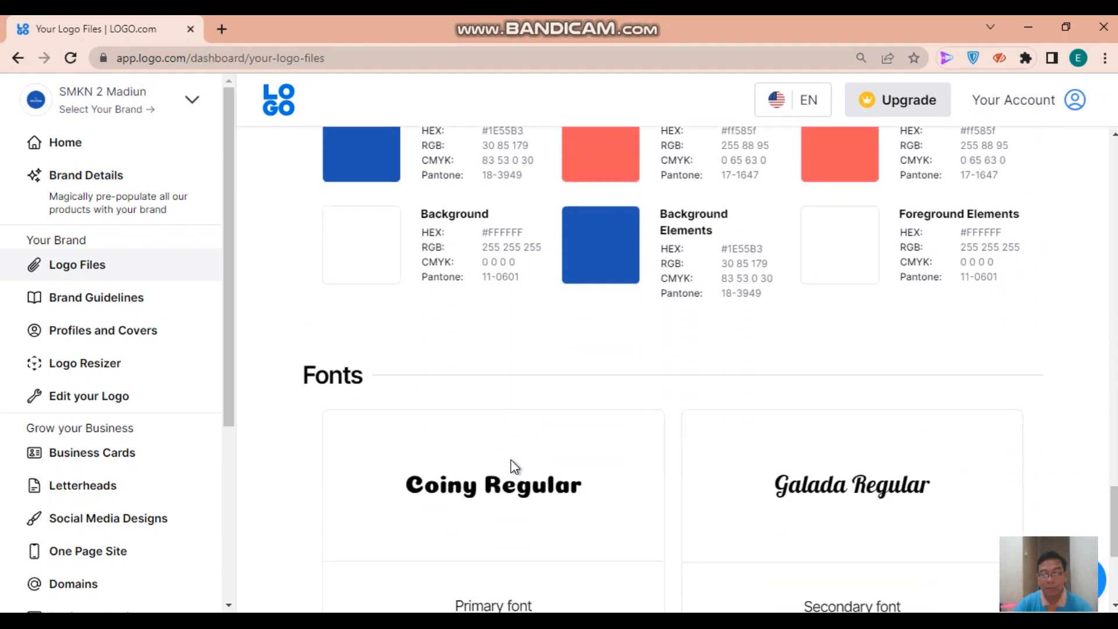
{"action": "scroll", "coordinate": [511, 459], "scroll_direction": "up", "scroll_amount": 15}
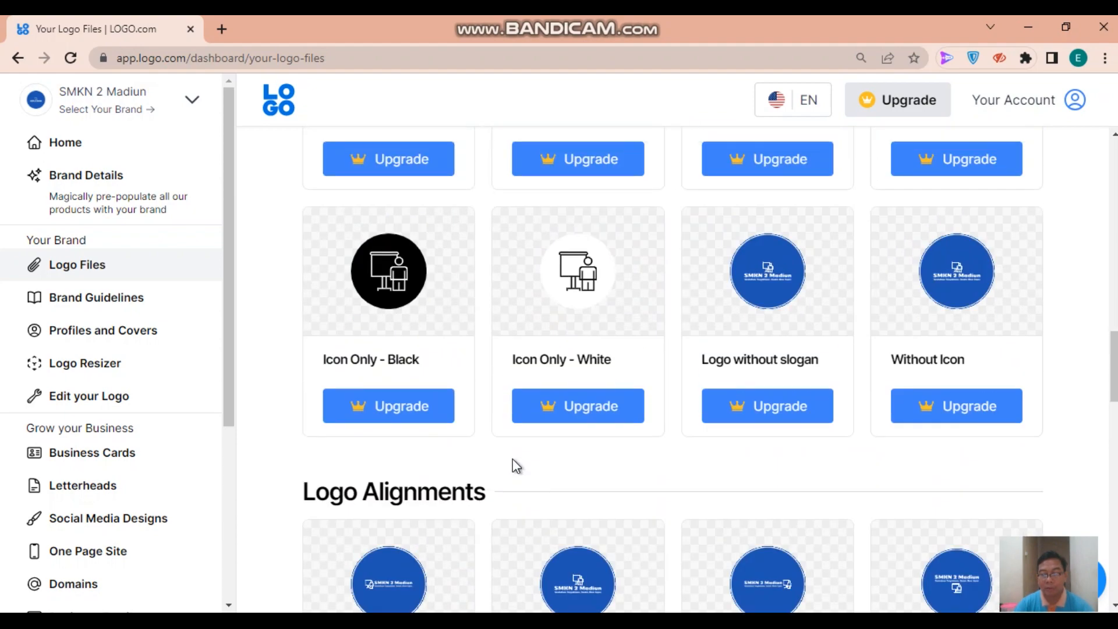
{"action": "scroll", "coordinate": [516, 465], "scroll_direction": "up", "scroll_amount": 15}
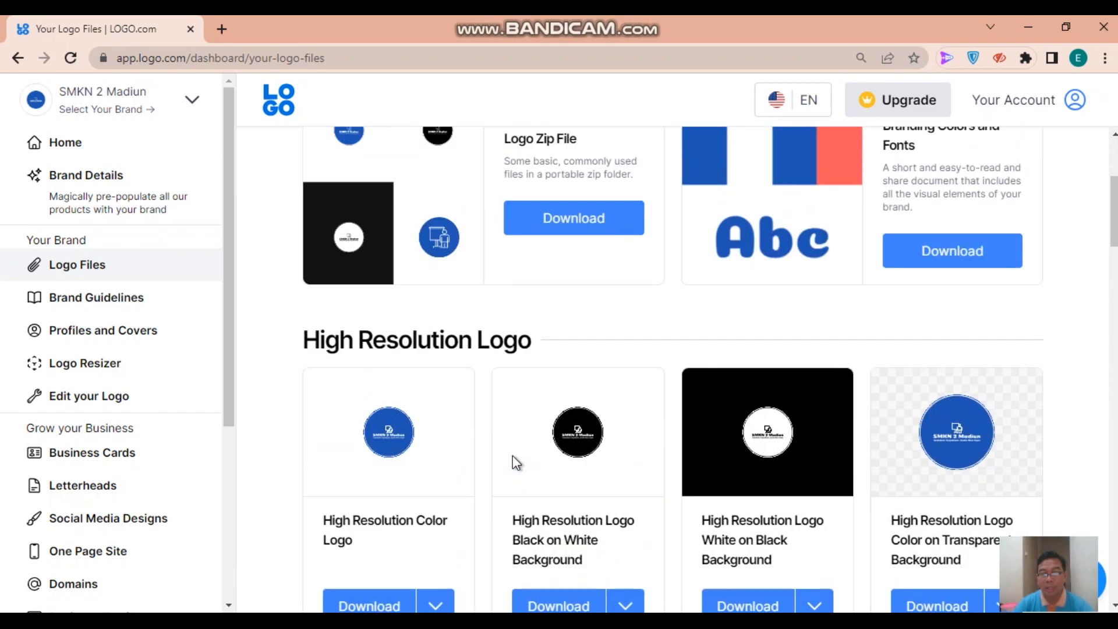
Download the Logo Zip File containing the basic, commonly used logo files.
{"action": "scroll", "coordinate": [513, 455], "scroll_direction": "up", "scroll_amount": 4}
{"action": "scroll", "coordinate": [506, 475], "scroll_direction": "down", "scroll_amount": 3}
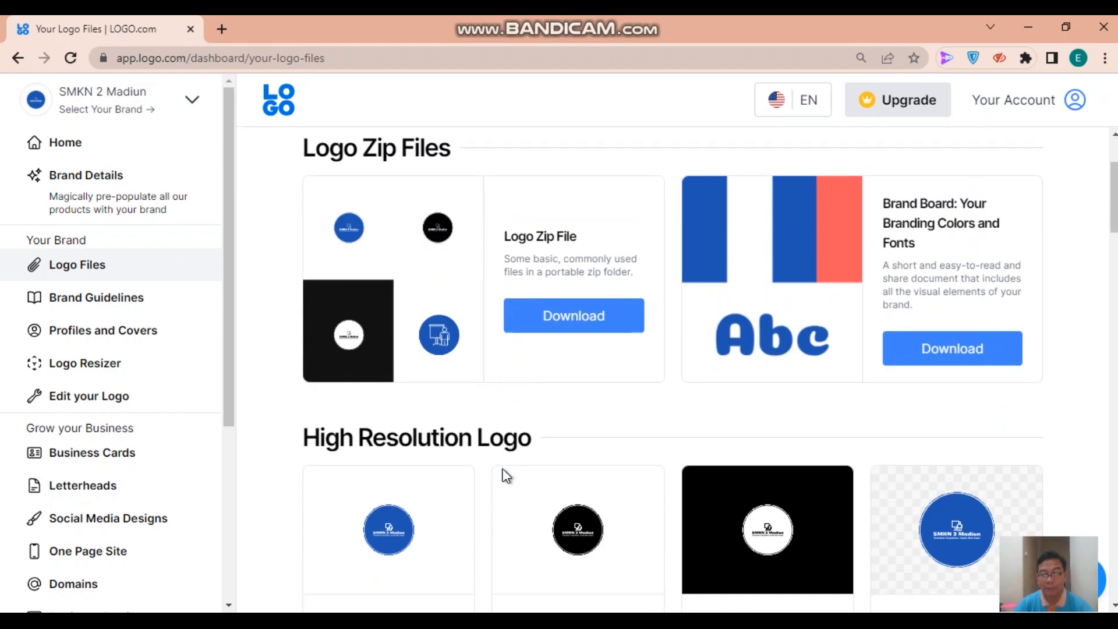
{"action": "left_click", "coordinate": [579, 308]}
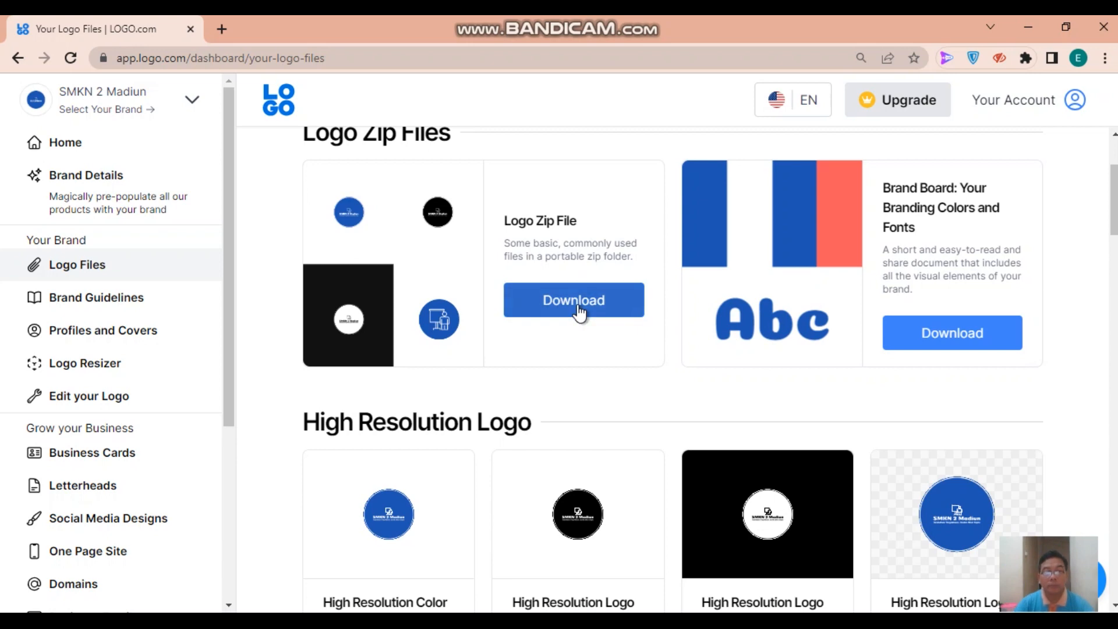
Show the downloaded smkn-2-madiun-logo-zip-file archive in its folder and extract it into a folder of the same name.
{"action": "scroll", "coordinate": [558, 415], "scroll_direction": "down", "scroll_amount": 3}
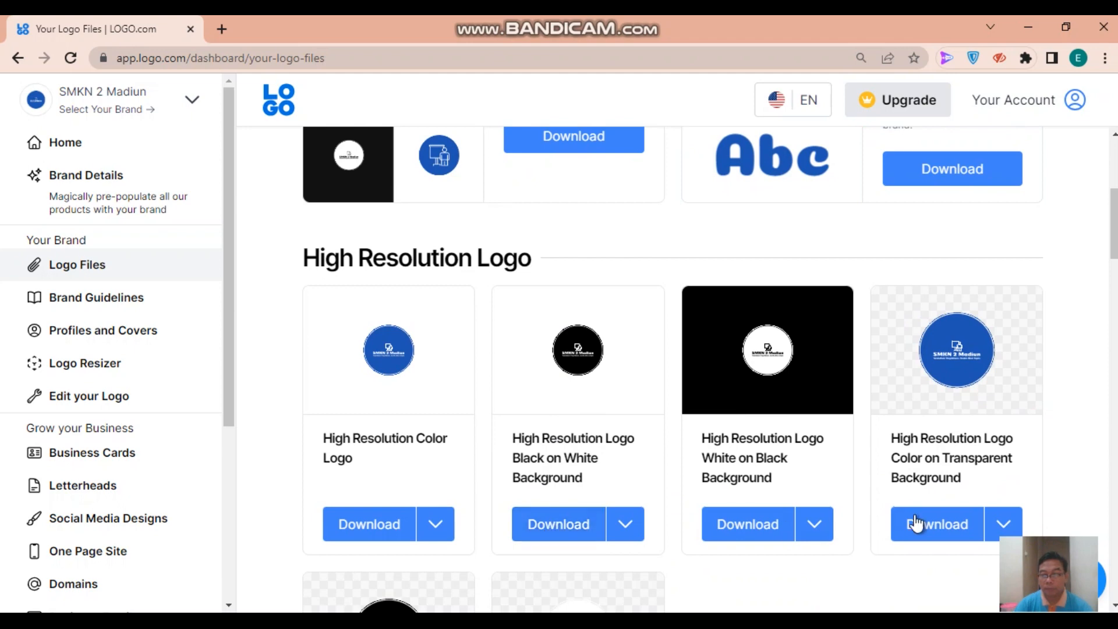
{"action": "left_click", "coordinate": [559, 524]}
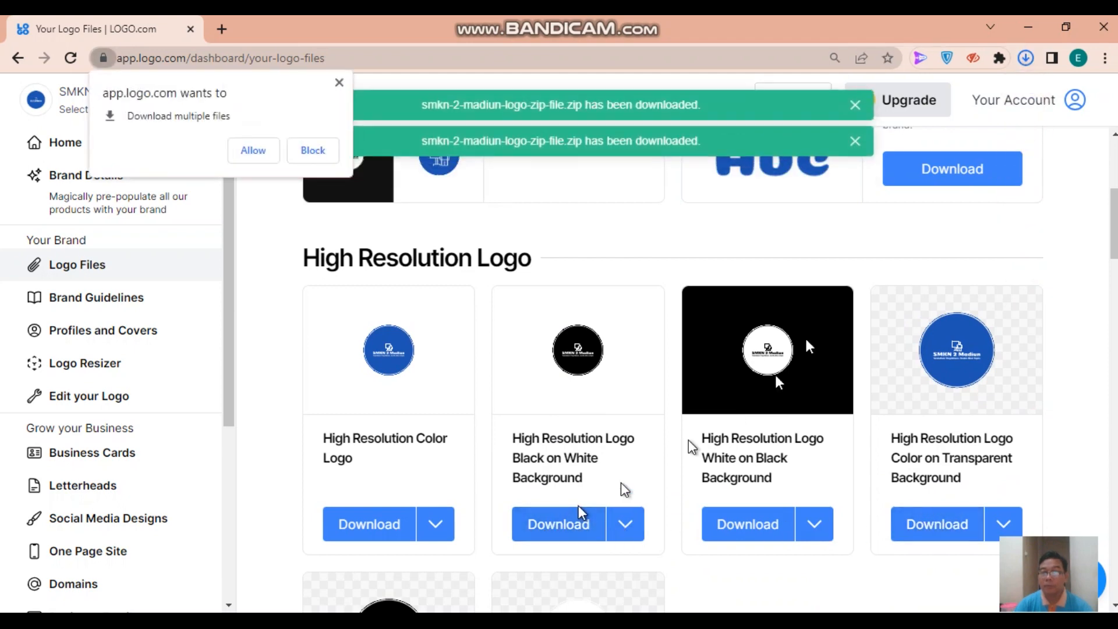
{"action": "left_click", "coordinate": [1026, 58]}
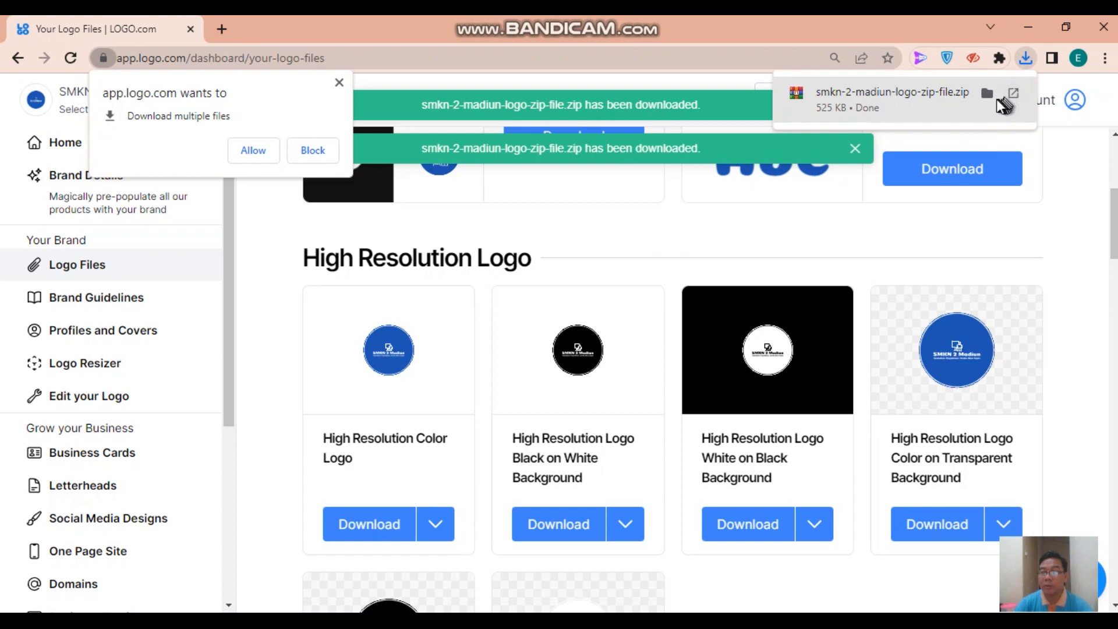
{"action": "left_click", "coordinate": [987, 94]}
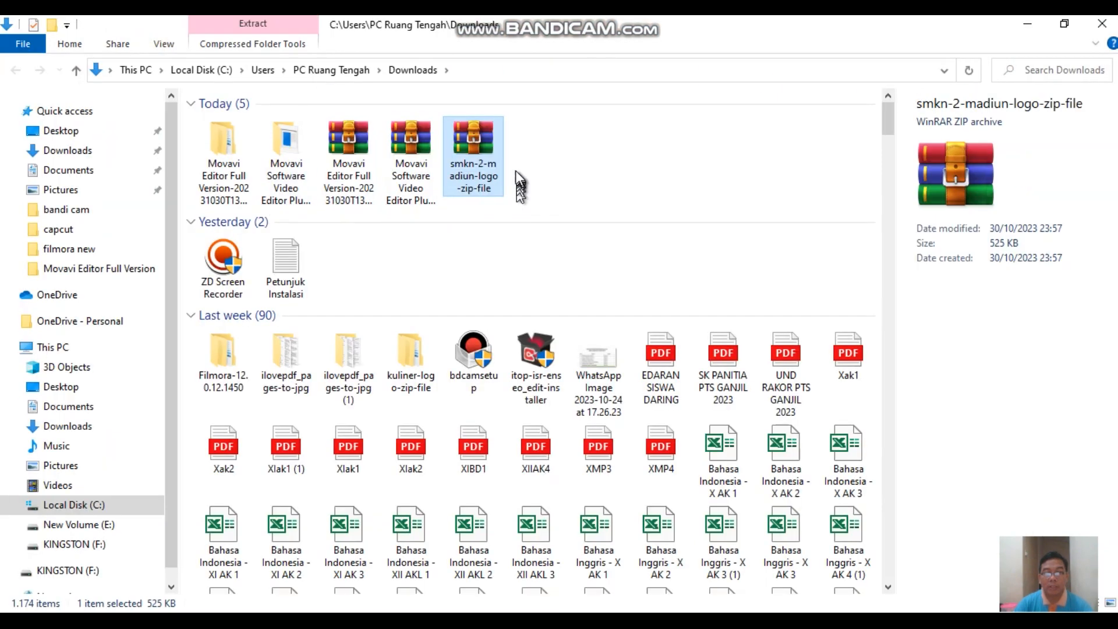
{"action": "right_click", "coordinate": [481, 150]}
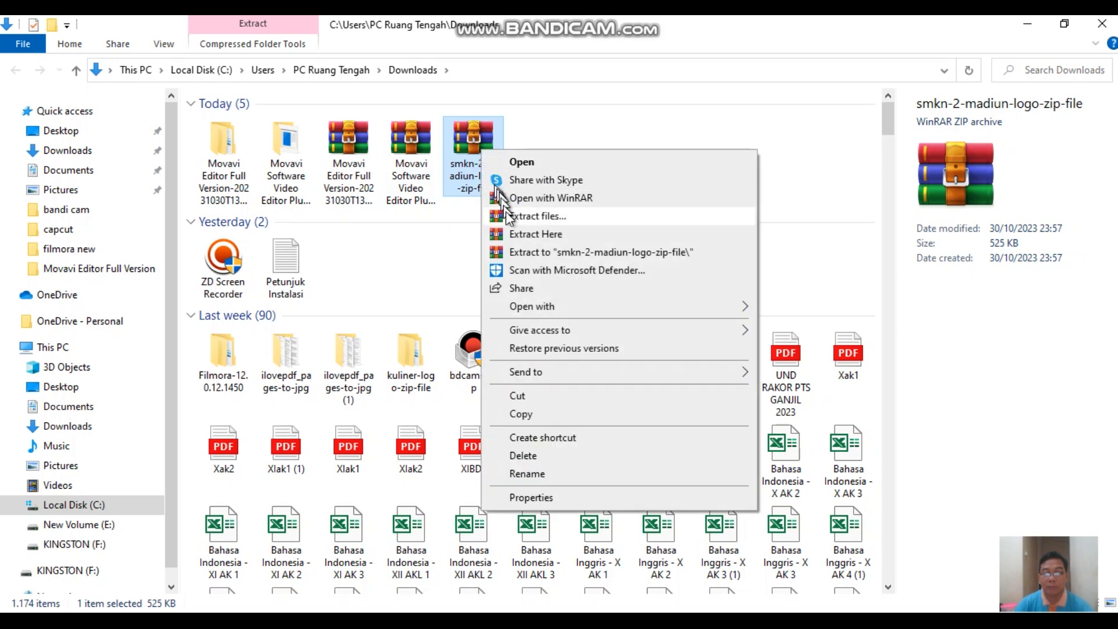
{"action": "left_click", "coordinate": [522, 252]}
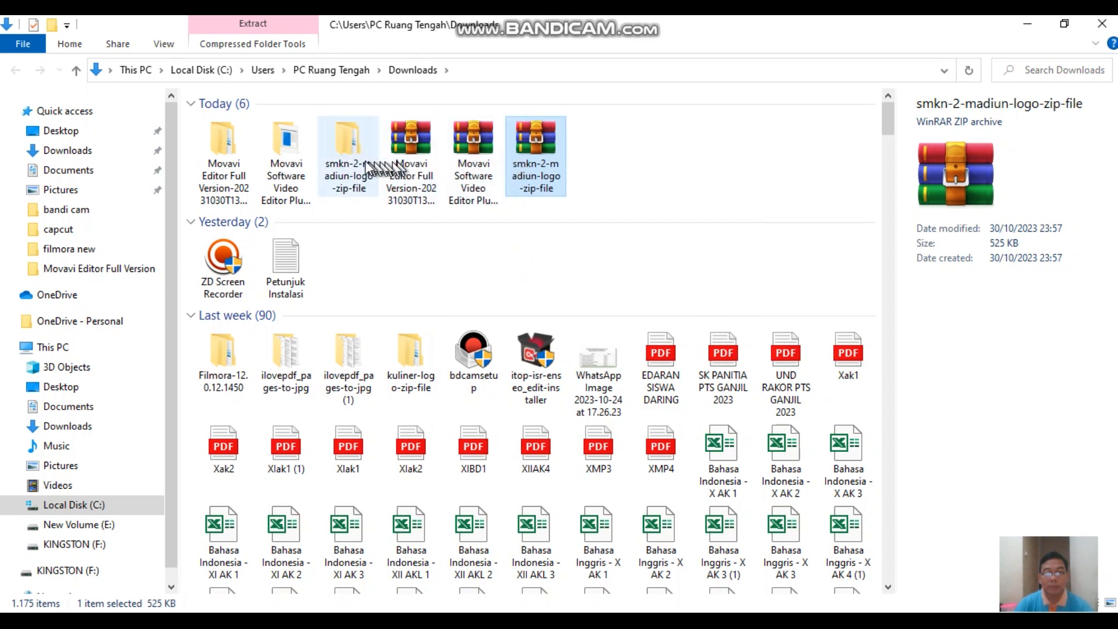
Open the png folder inside the extracted smkn-2-madiun-logo-zip-file folder.
{"action": "left_click", "coordinate": [351, 157]}
{"action": "double_click", "coordinate": [350, 157]}
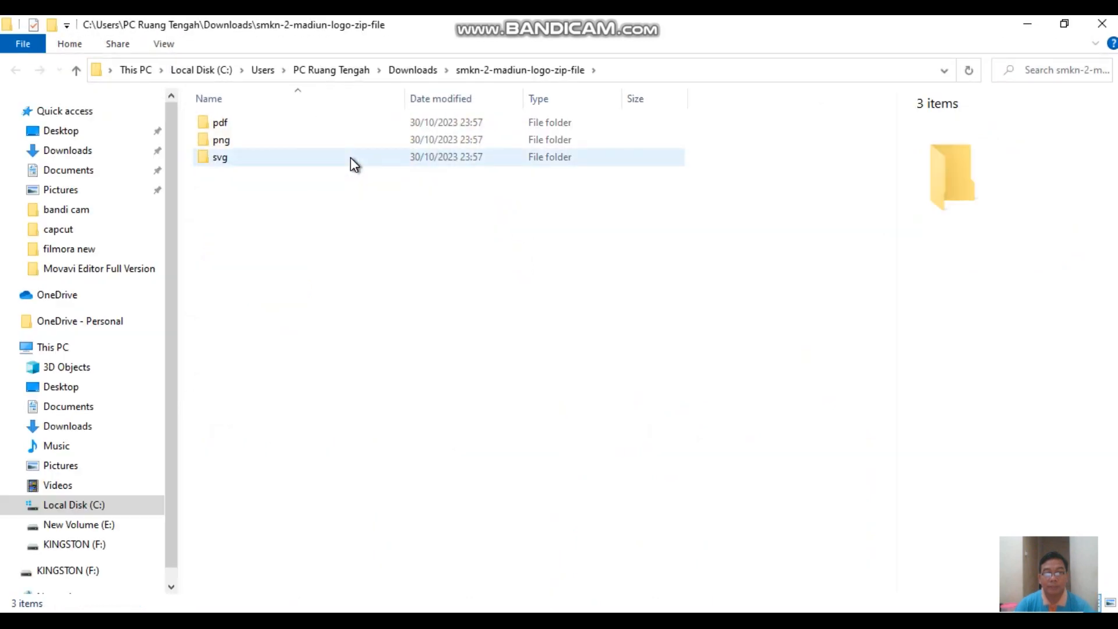
{"action": "left_click", "coordinate": [222, 146]}
{"action": "double_click", "coordinate": [222, 145]}
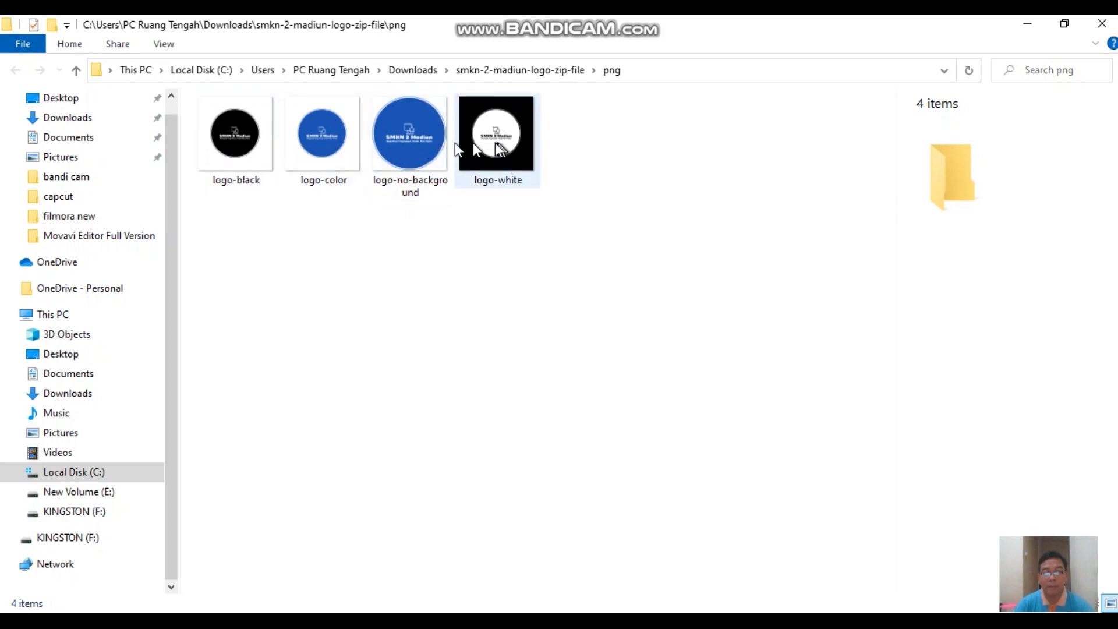
View the PNG logos one after another, from logo-black through logo-color and logo-no-background to logo-white.
{"action": "double_click", "coordinate": [232, 143]}
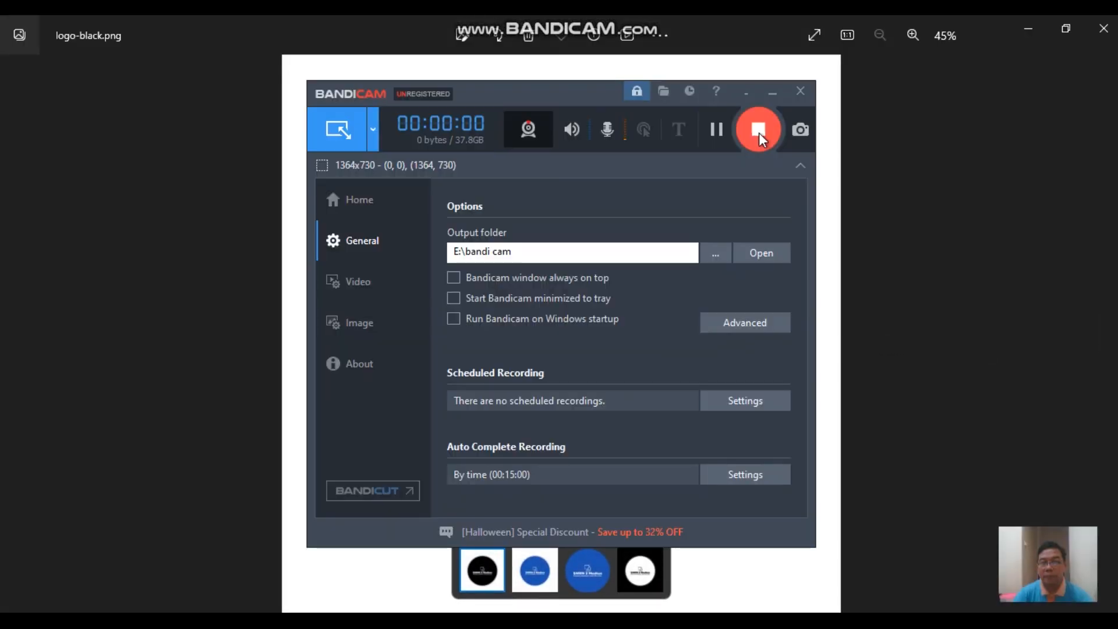
{"action": "left_click", "coordinate": [749, 93]}
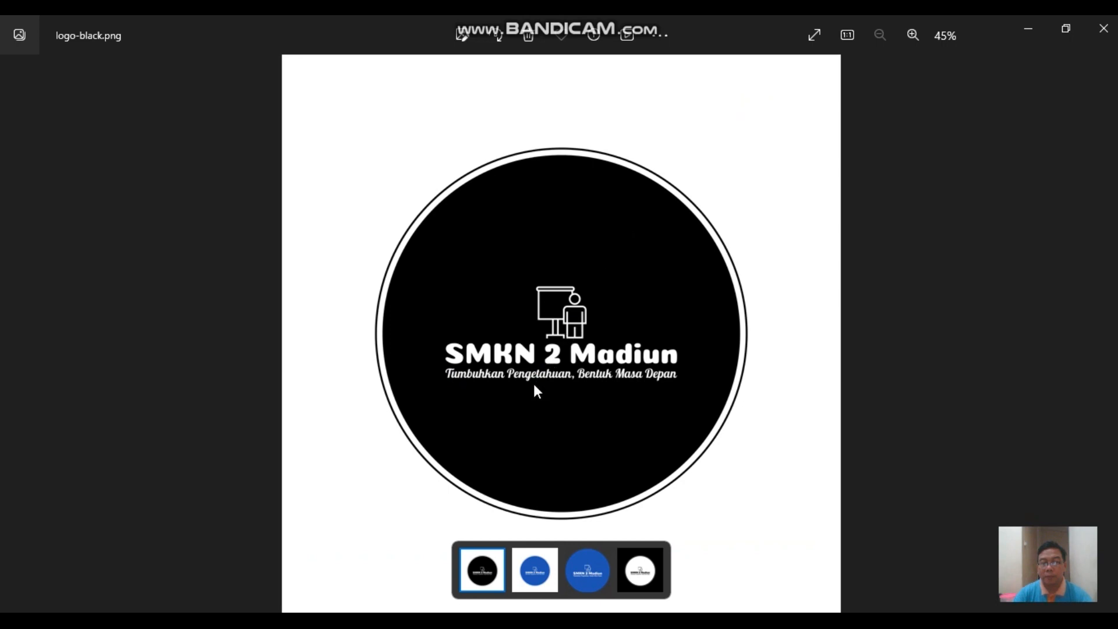
{"action": "left_click", "coordinate": [1108, 331]}
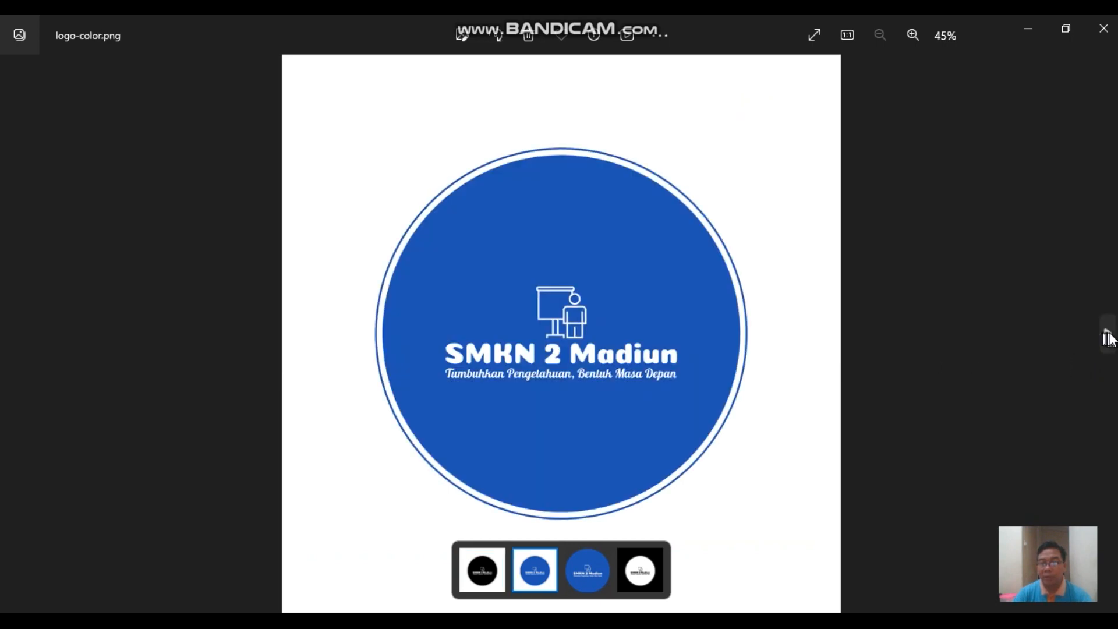
{"action": "left_click", "coordinate": [1108, 334]}
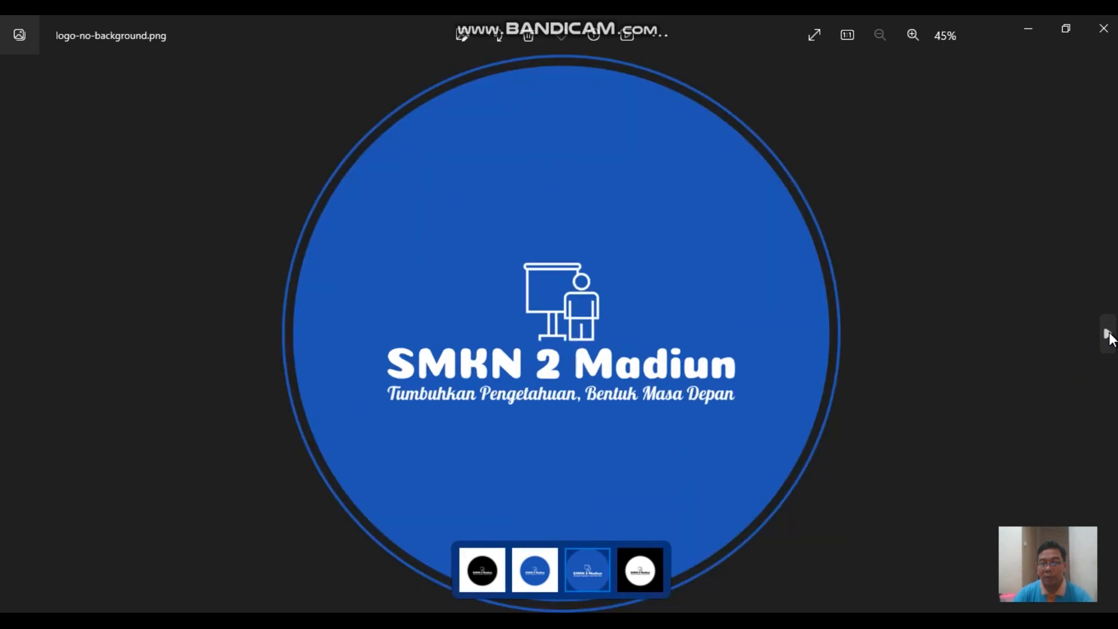
{"action": "left_click", "coordinate": [1109, 333]}
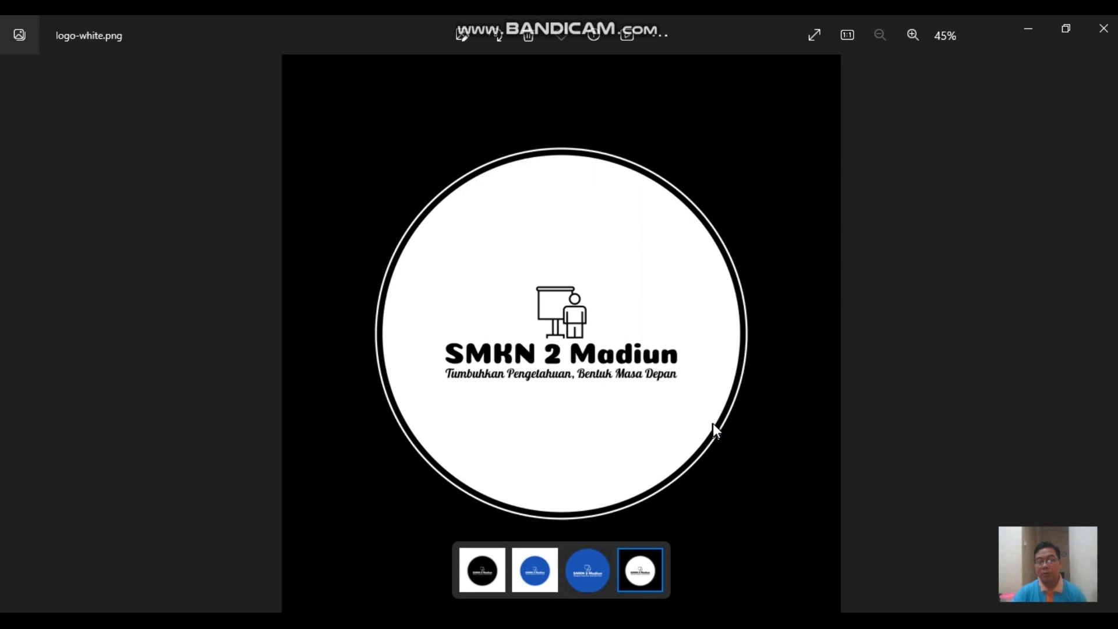
Compare the black, color, no-background and white PNG logos by switching between them, and close the image viewer.
{"action": "left_click", "coordinate": [492, 572]}
{"action": "left_click", "coordinate": [525, 573]}
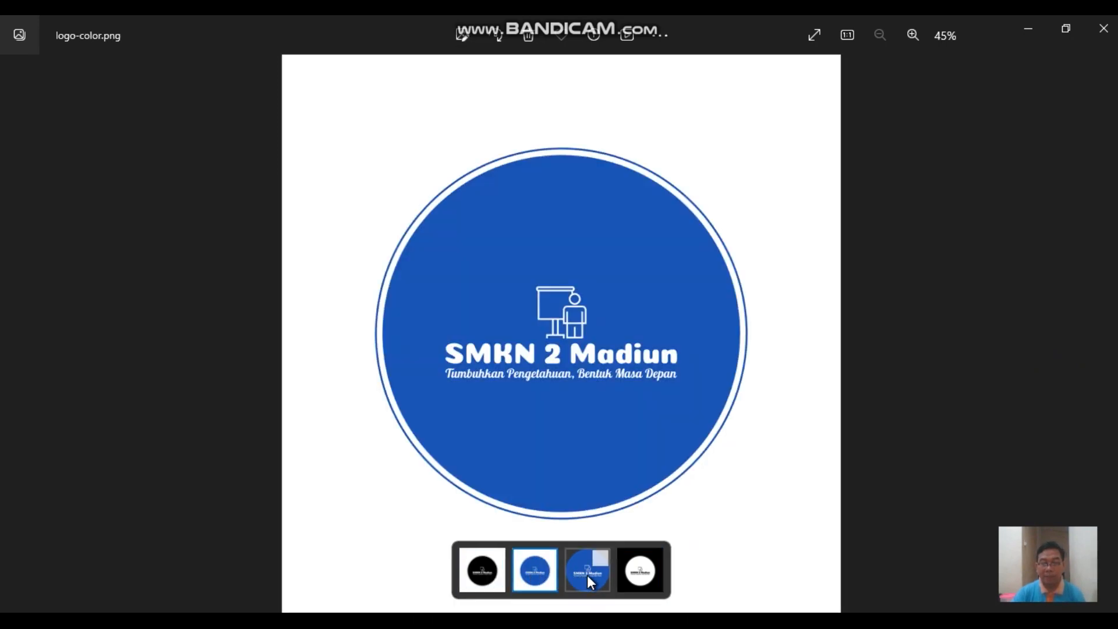
{"action": "left_click", "coordinate": [587, 575]}
{"action": "left_click", "coordinate": [636, 575]}
{"action": "left_click", "coordinate": [585, 574]}
{"action": "left_click", "coordinate": [535, 573]}
{"action": "left_click", "coordinate": [474, 575]}
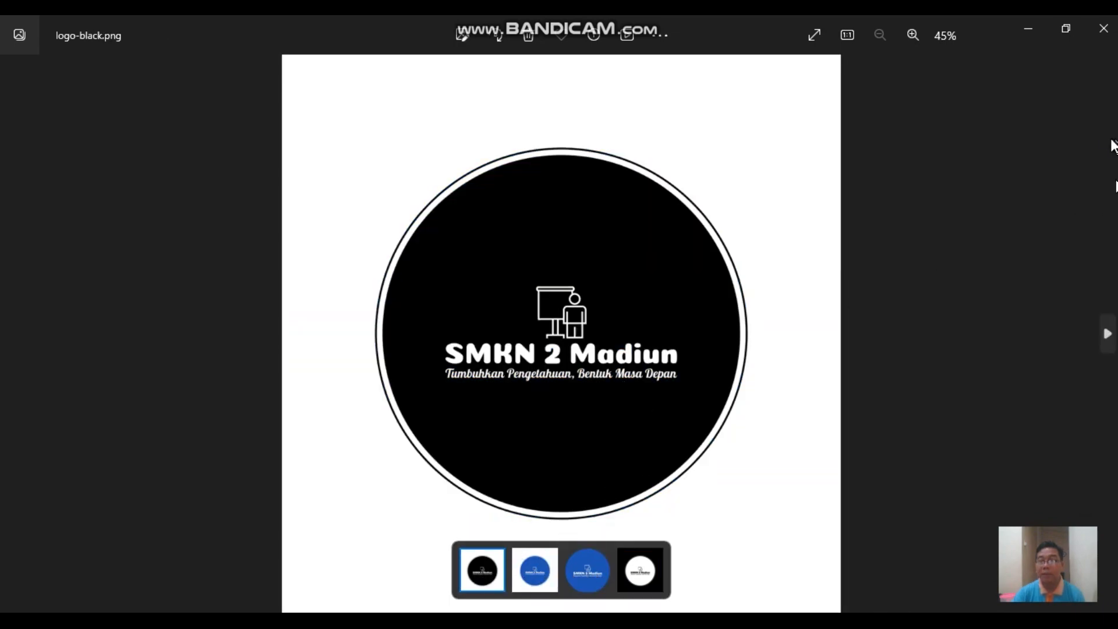
{"action": "left_click", "coordinate": [1103, 27]}
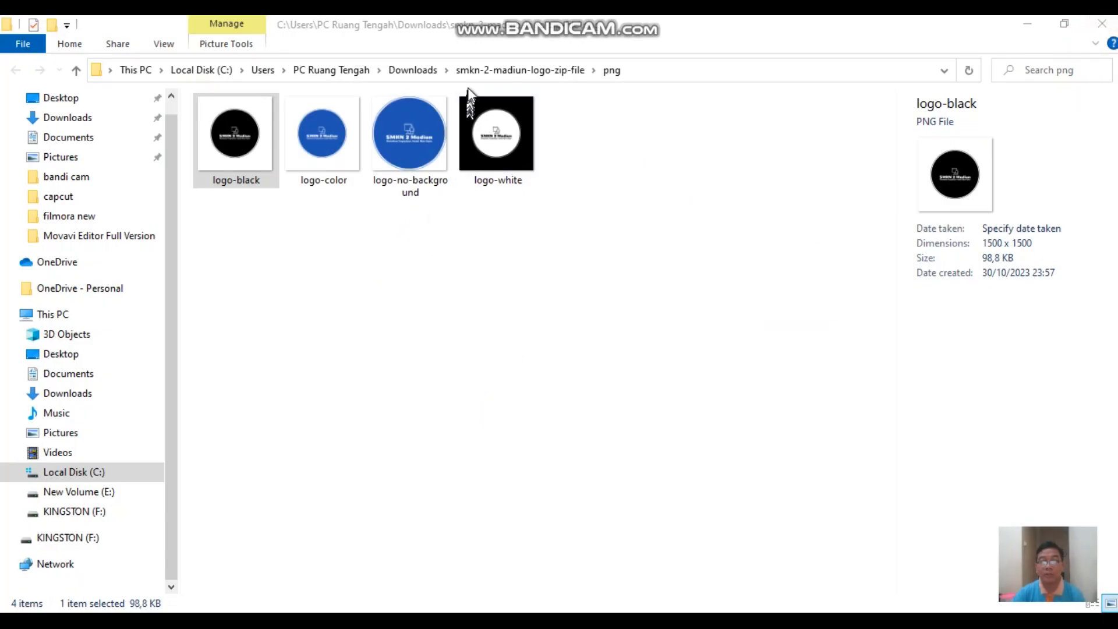
Open logo-black from the extracted pdf folder, look over the whole page and close it.
{"action": "left_click", "coordinate": [475, 69]}
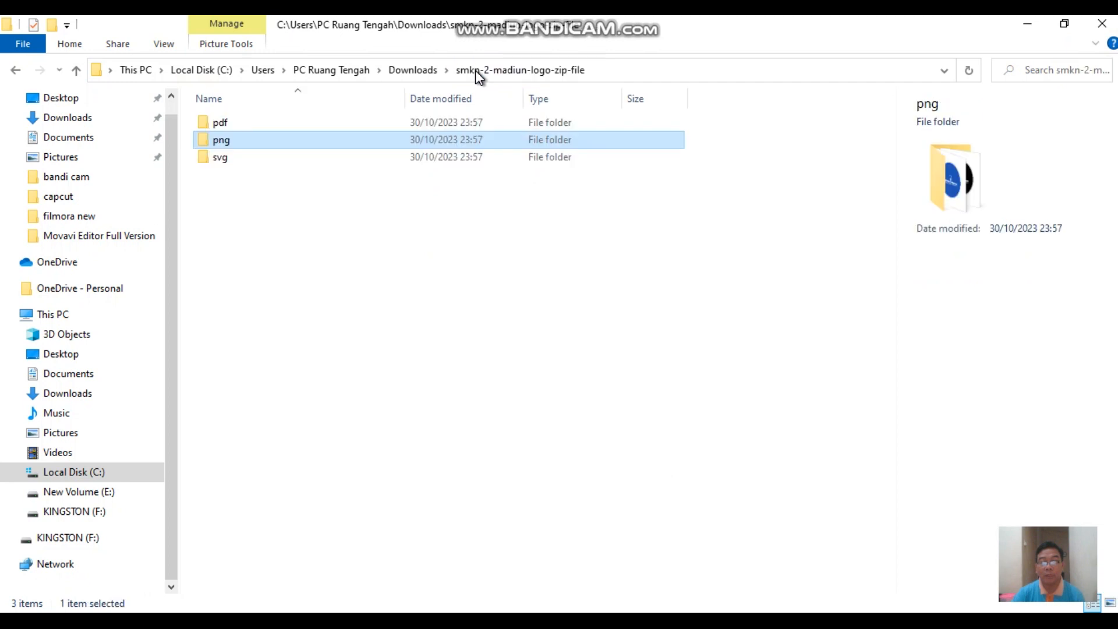
{"action": "double_click", "coordinate": [210, 123]}
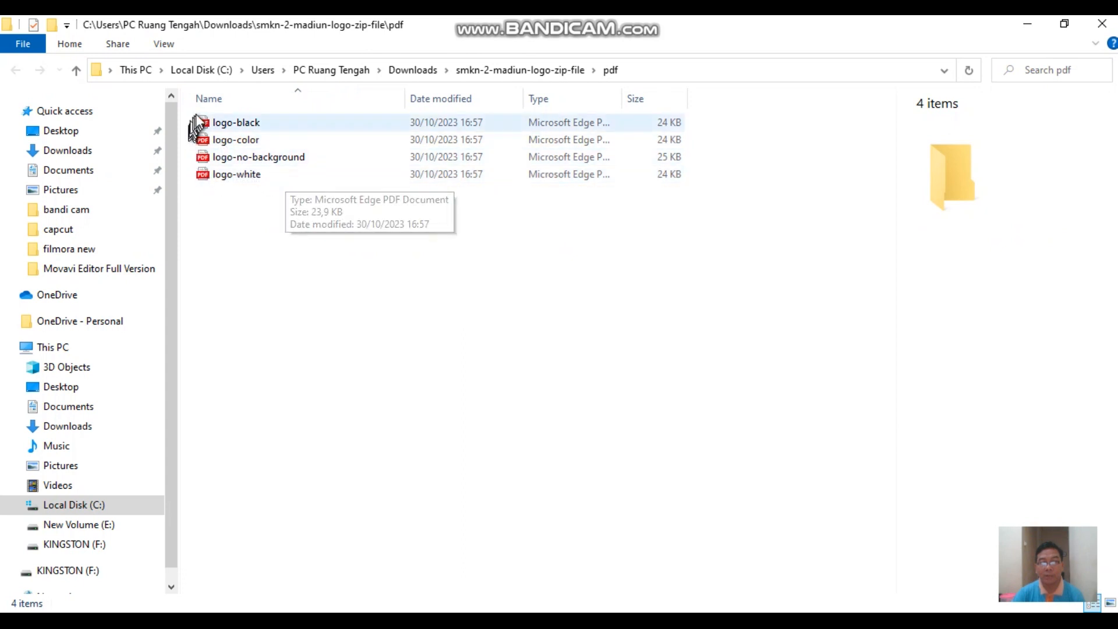
{"action": "left_click", "coordinate": [237, 123]}
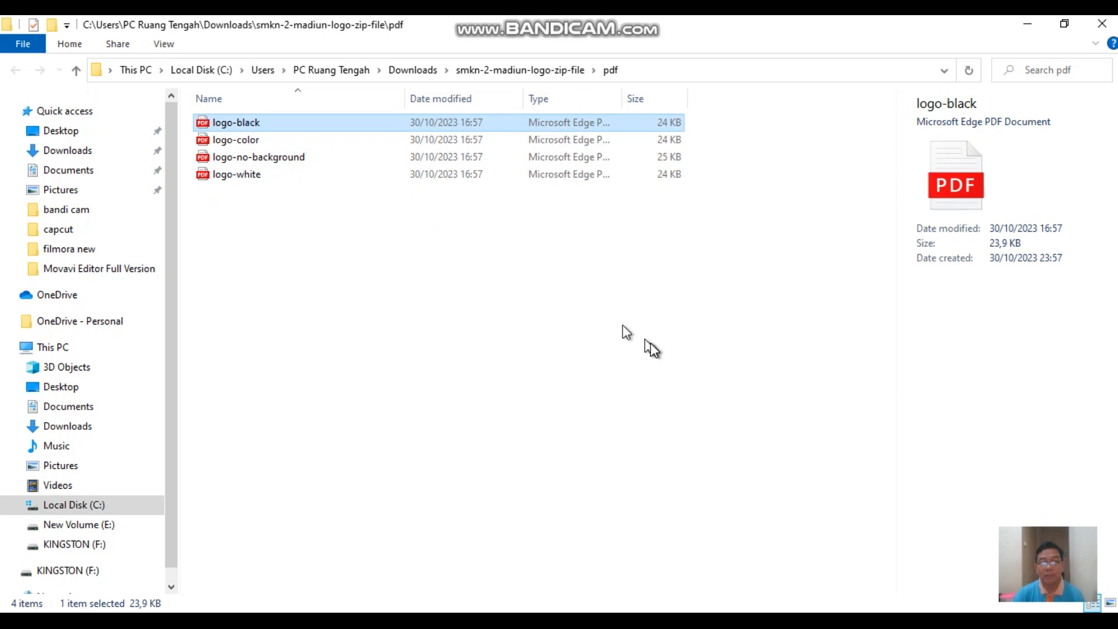
{"action": "key", "text": "Return"}
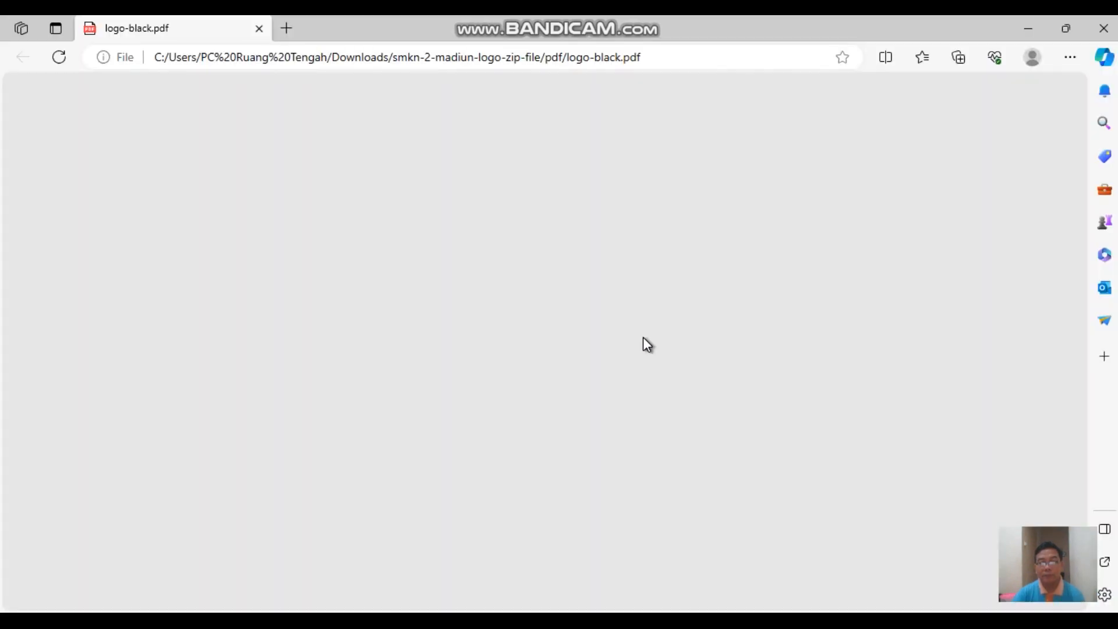
{"action": "scroll", "coordinate": [668, 393], "scroll_direction": "down", "scroll_amount": 6}
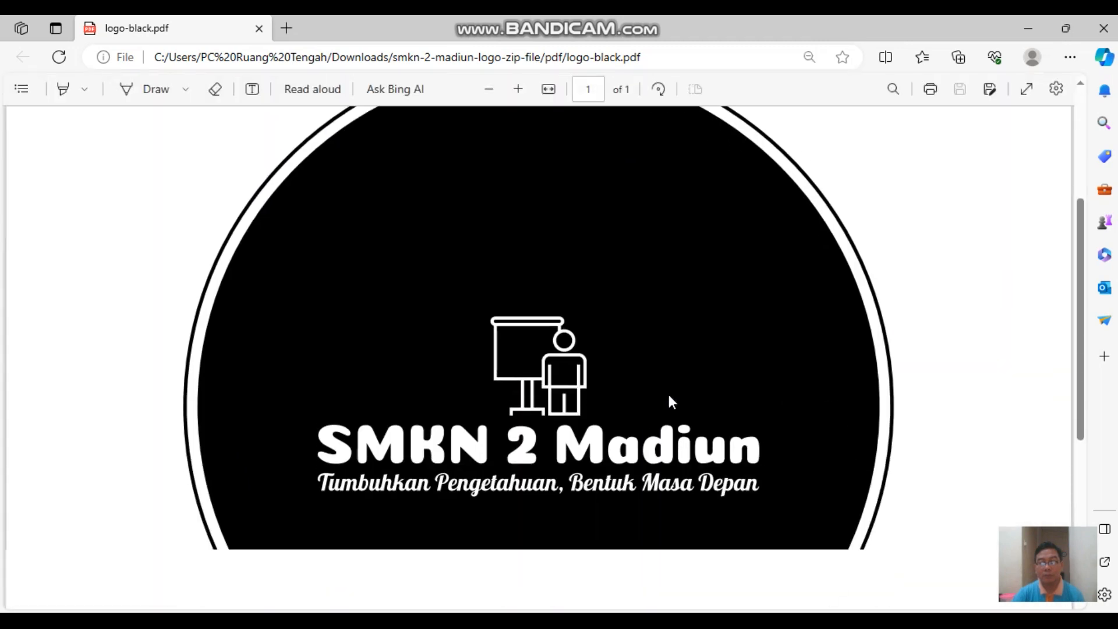
{"action": "scroll", "coordinate": [668, 394], "scroll_direction": "up", "scroll_amount": 3}
{"action": "scroll", "coordinate": [667, 392], "scroll_direction": "up", "scroll_amount": 4}
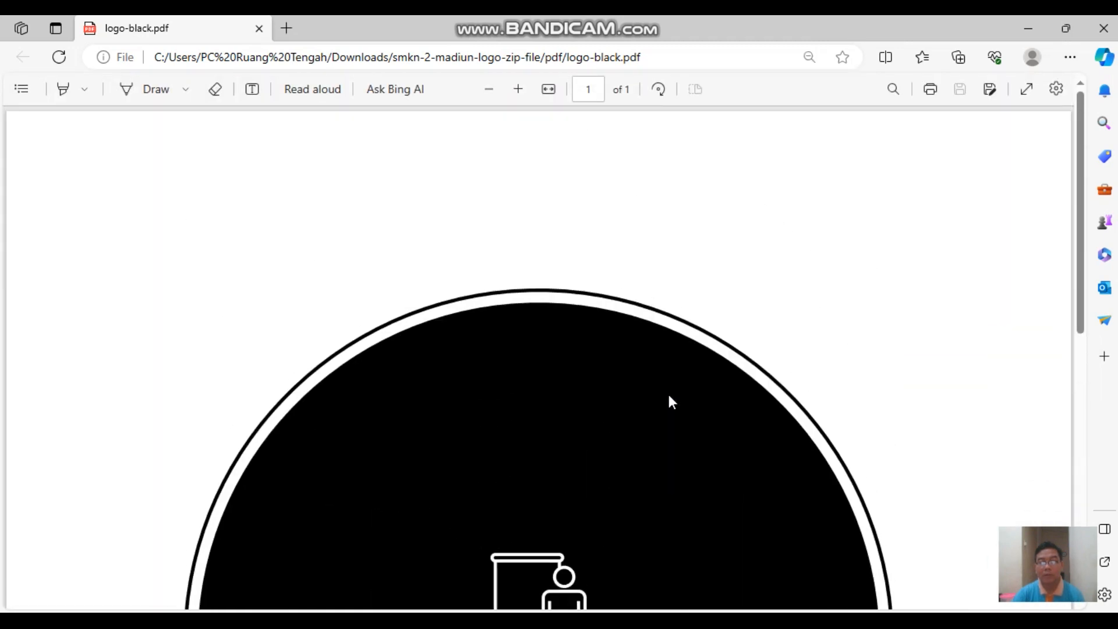
{"action": "scroll", "coordinate": [666, 391], "scroll_direction": "down", "scroll_amount": 7}
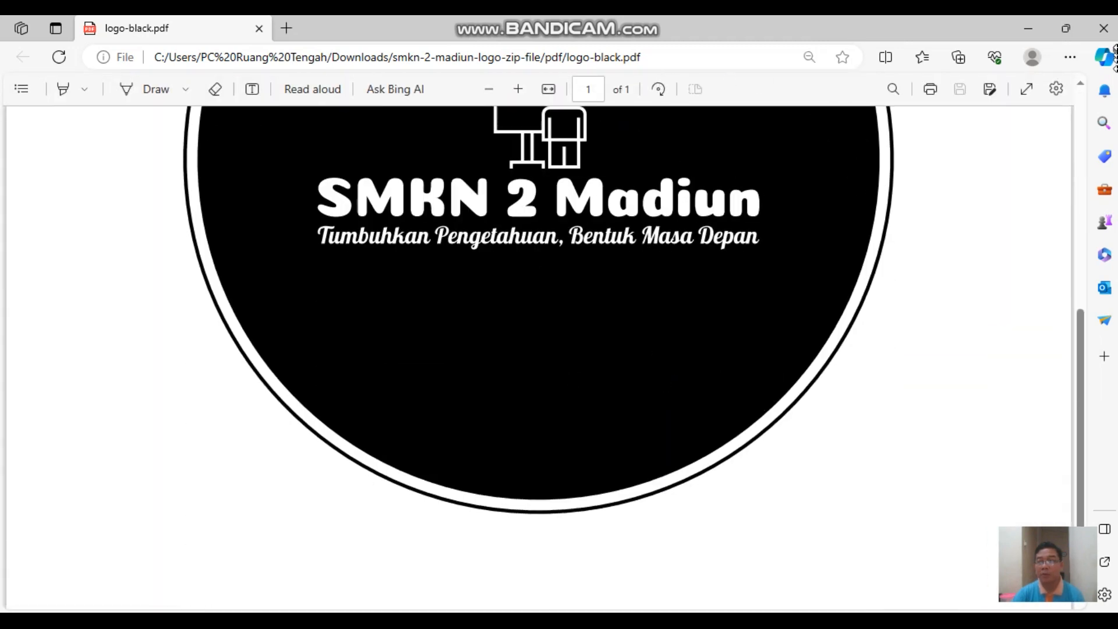
{"action": "left_click", "coordinate": [1103, 28]}
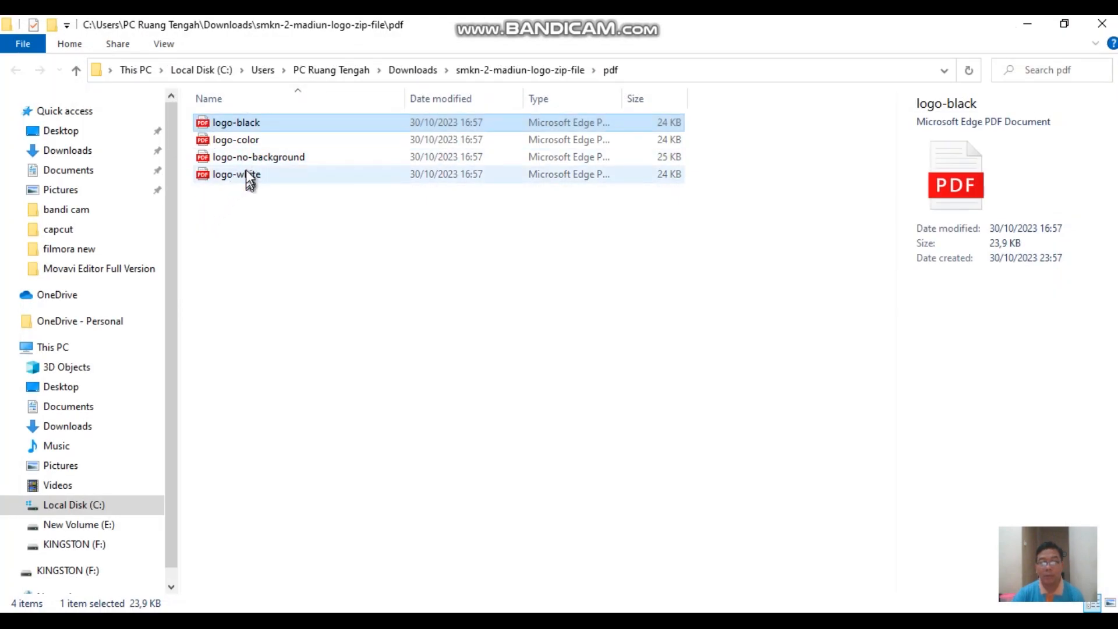
Open the logo-no-background PDF, view the full logo at a reduced zoom and close the document.
{"action": "left_click", "coordinate": [249, 166]}
{"action": "double_click", "coordinate": [249, 165]}
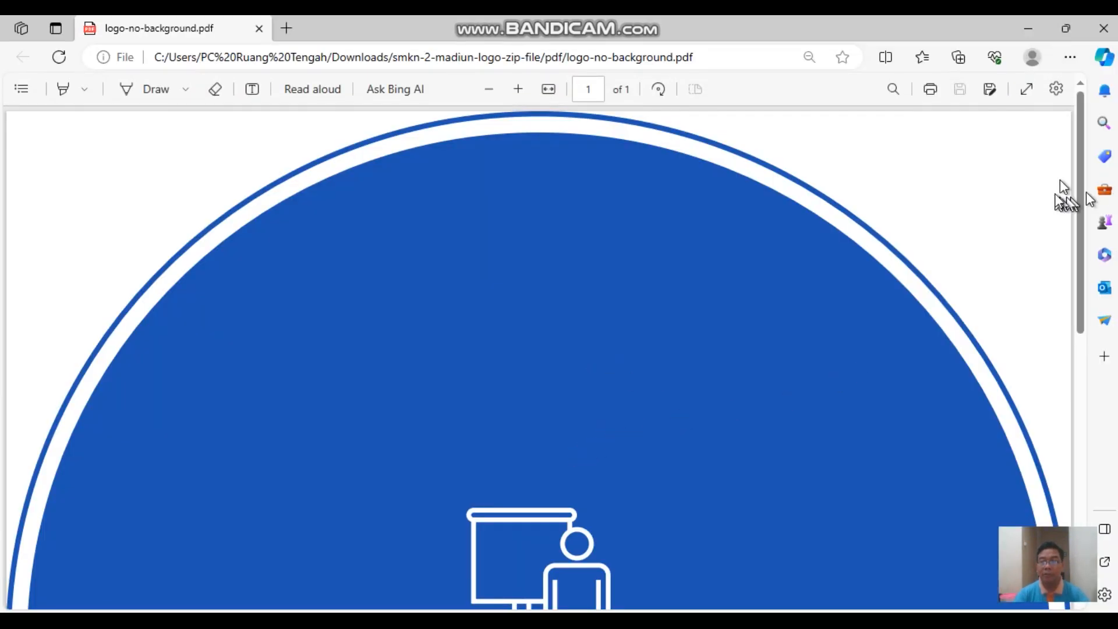
{"action": "left_click", "coordinate": [483, 88]}
{"action": "left_click", "coordinate": [483, 89]}
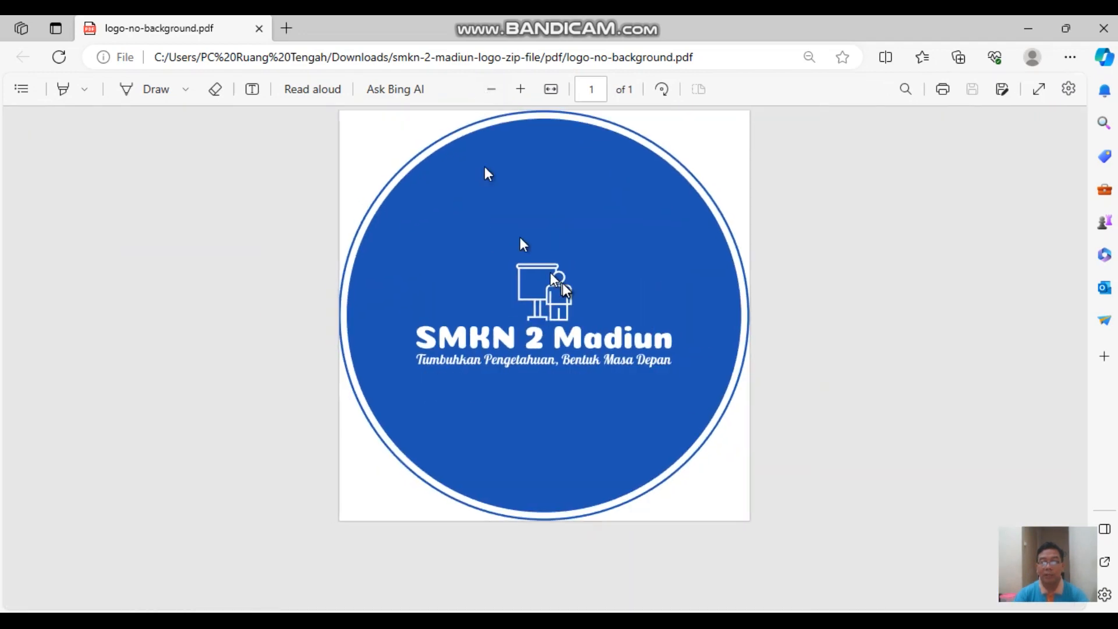
{"action": "left_click", "coordinate": [1114, 29]}
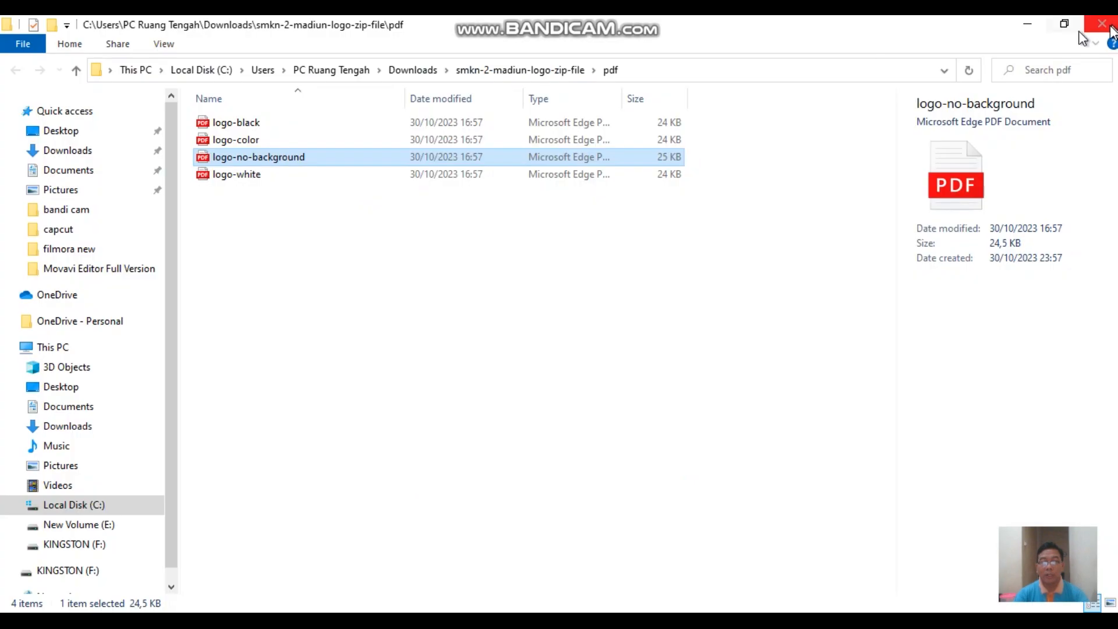
Open logo-color from the extracted svg folder in Microsoft Edge, look over the whole logo and close it.
{"action": "left_click", "coordinate": [504, 70]}
{"action": "left_click", "coordinate": [214, 164]}
{"action": "double_click", "coordinate": [214, 158]}
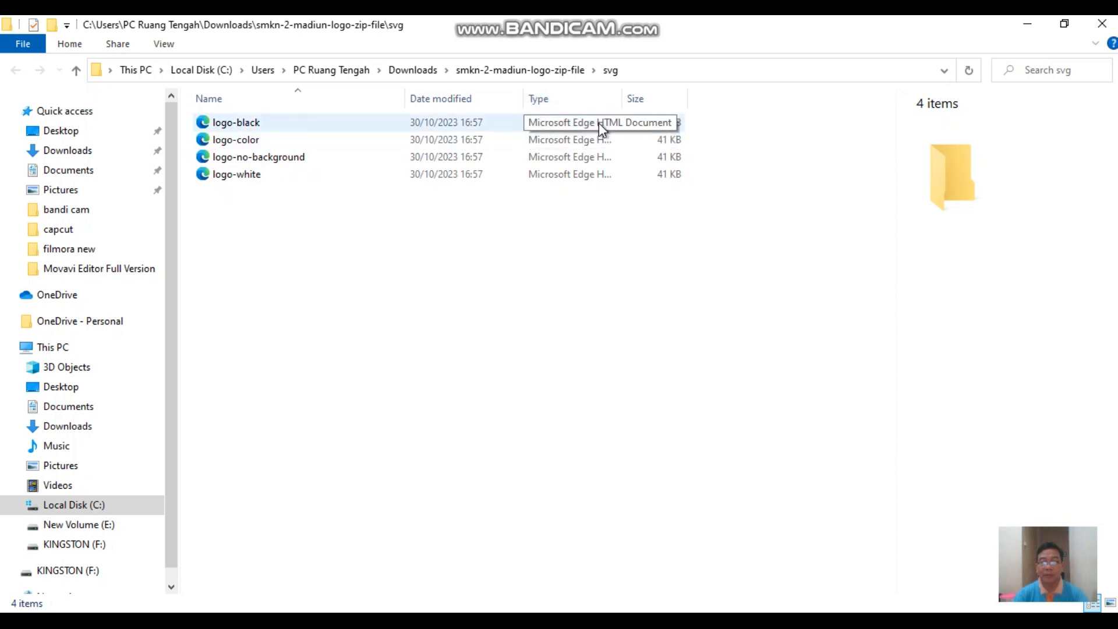
{"action": "double_click", "coordinate": [235, 146]}
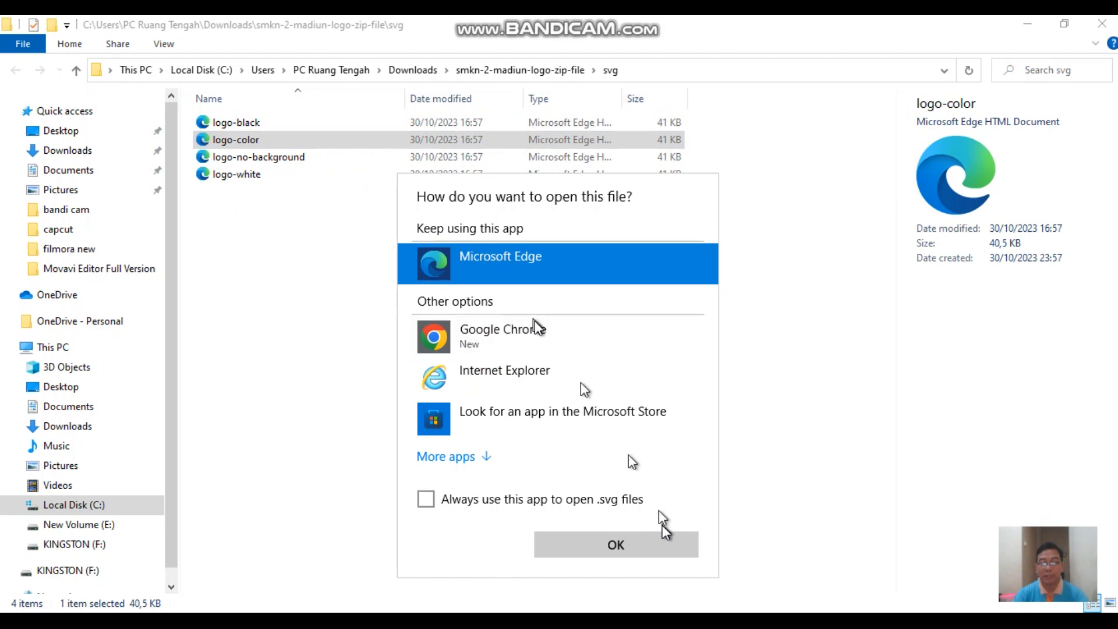
{"action": "left_click", "coordinate": [620, 544]}
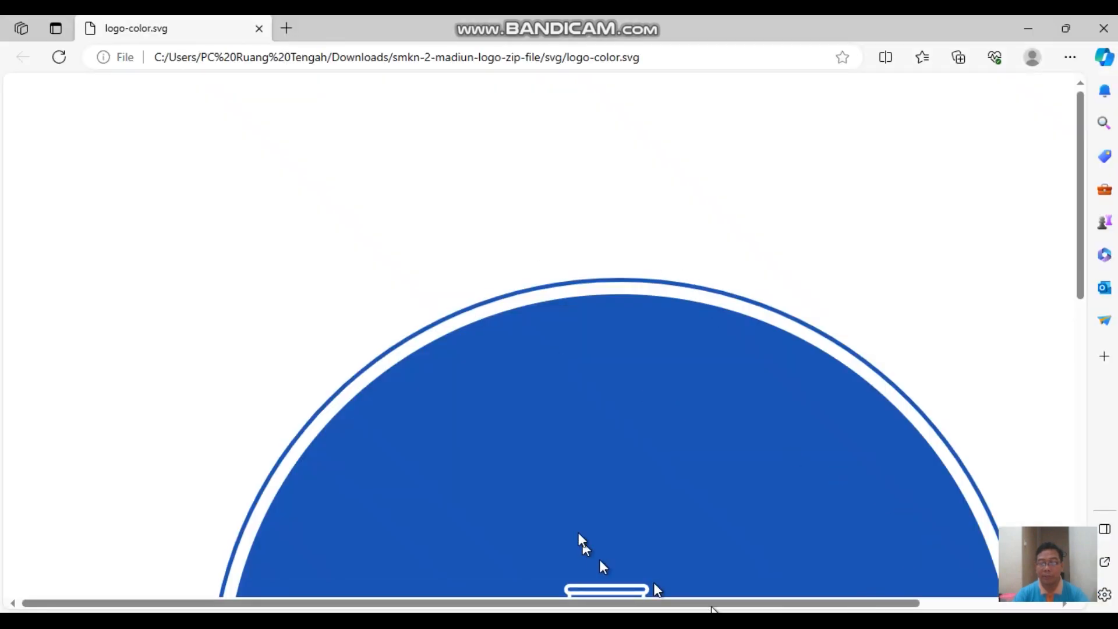
{"action": "scroll", "coordinate": [571, 488], "scroll_direction": "down", "scroll_amount": 9}
{"action": "scroll", "coordinate": [571, 488], "scroll_direction": "up", "scroll_amount": 9}
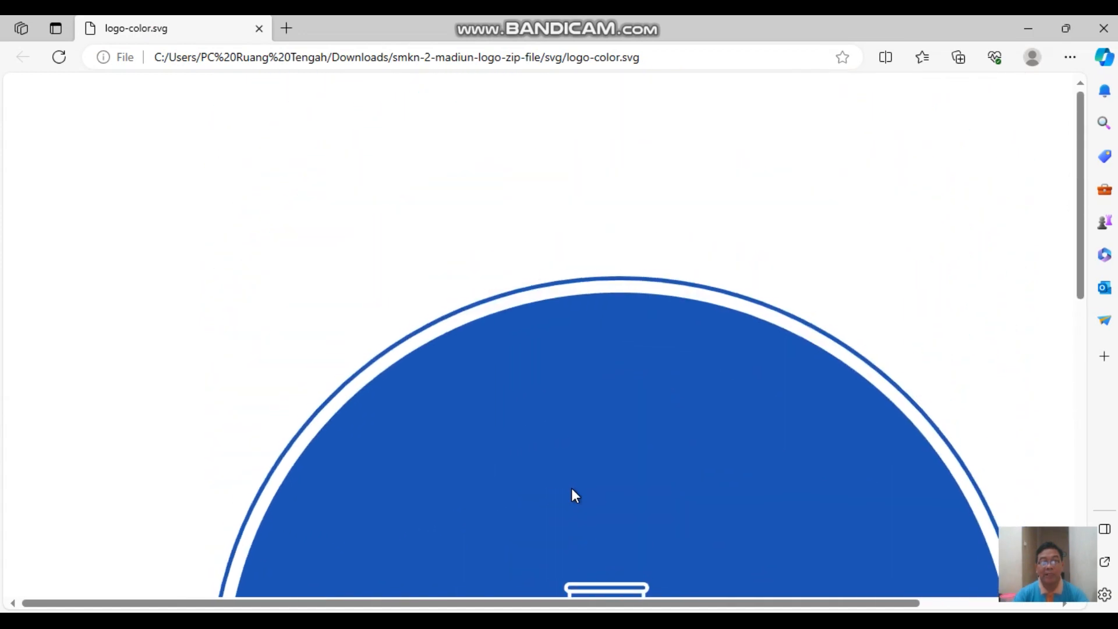
{"action": "scroll", "coordinate": [625, 376], "scroll_direction": "down", "scroll_amount": 9}
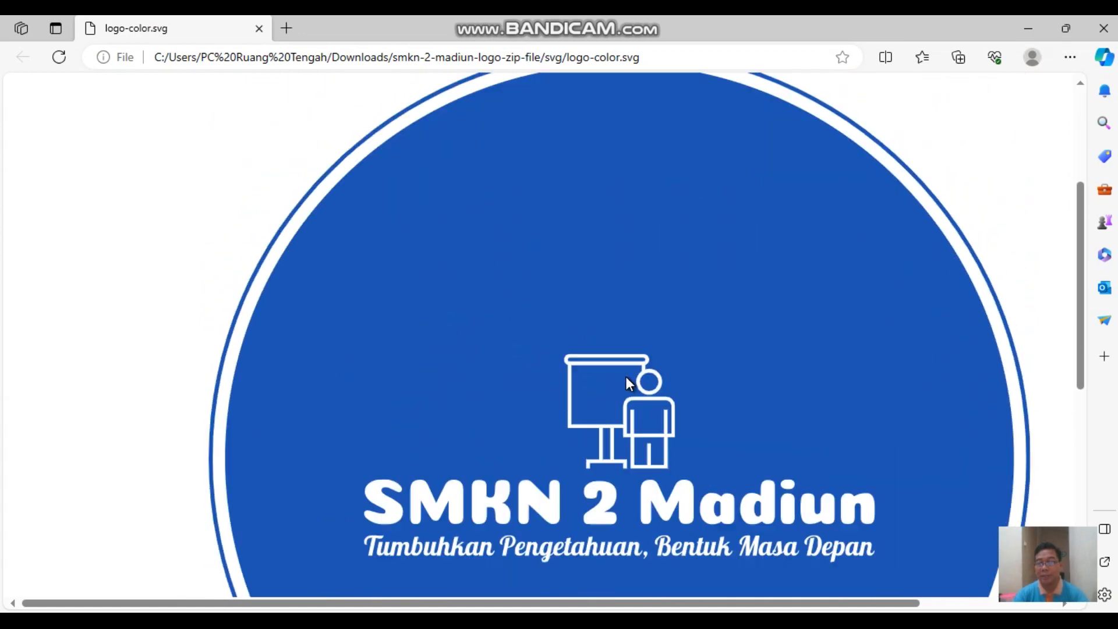
{"action": "left_click", "coordinate": [1111, 28]}
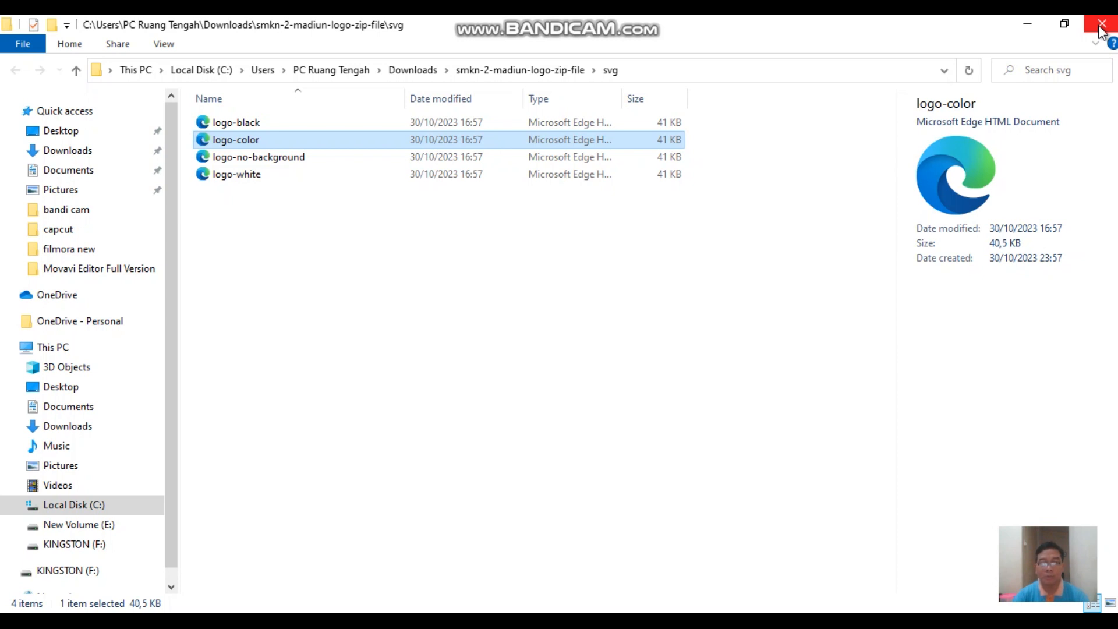
Leave the svg folder, close the extracted logo folder's window and return to the LOGO.com logo files page.
{"action": "key", "text": "alt+Up"}
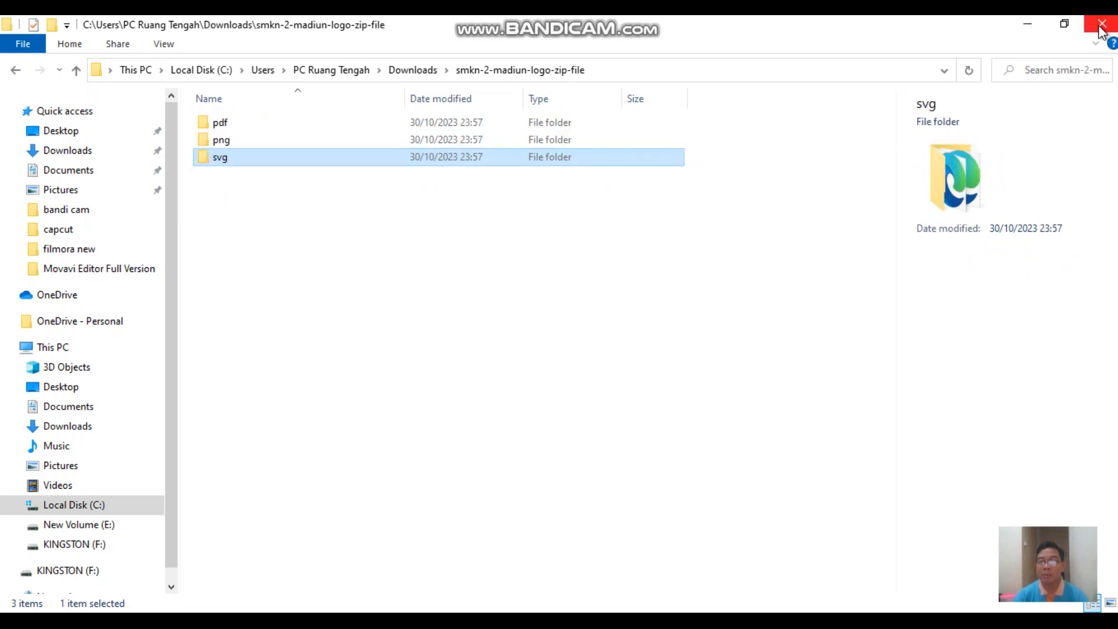
{"action": "key", "text": "Up"}
{"action": "key", "text": "Up"}
{"action": "key", "text": "Down"}
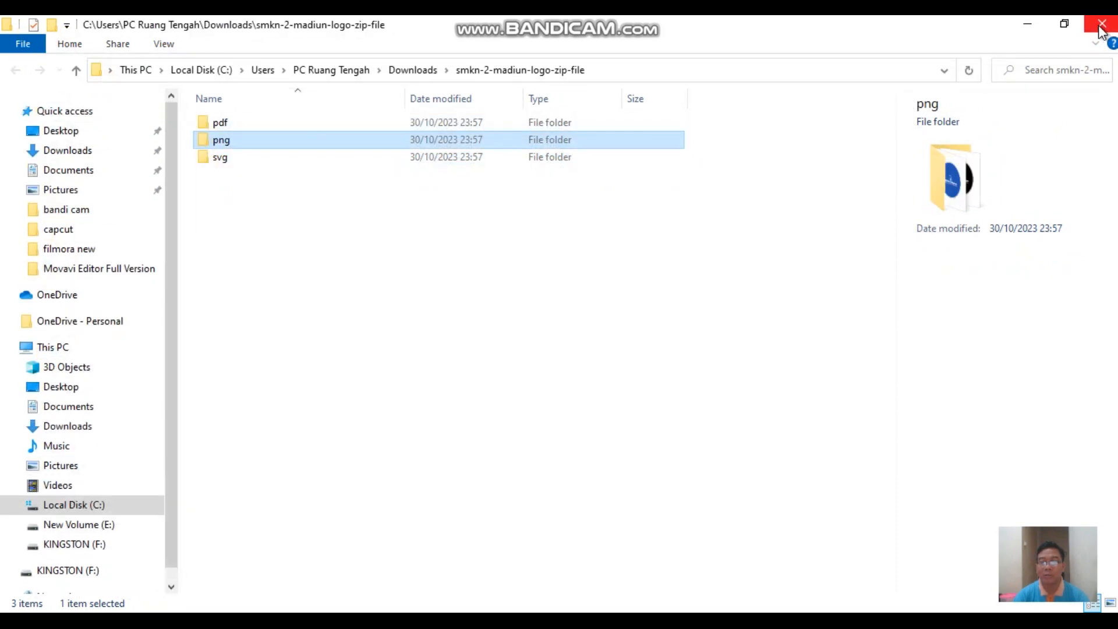
{"action": "key", "text": "alt+Up"}
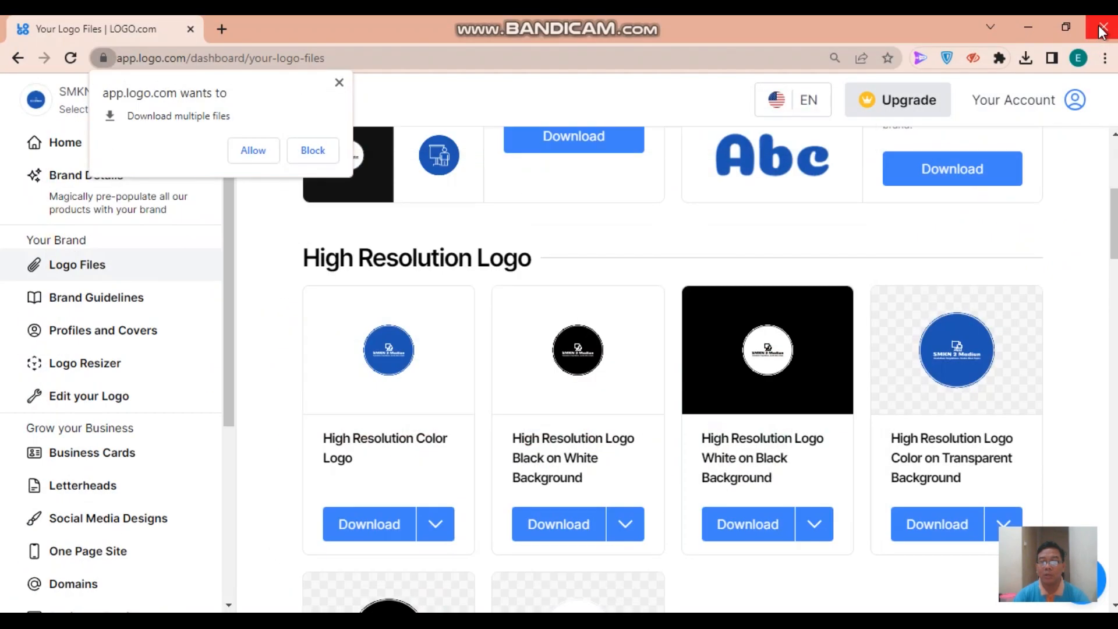
{"action": "left_click", "coordinate": [1102, 26]}
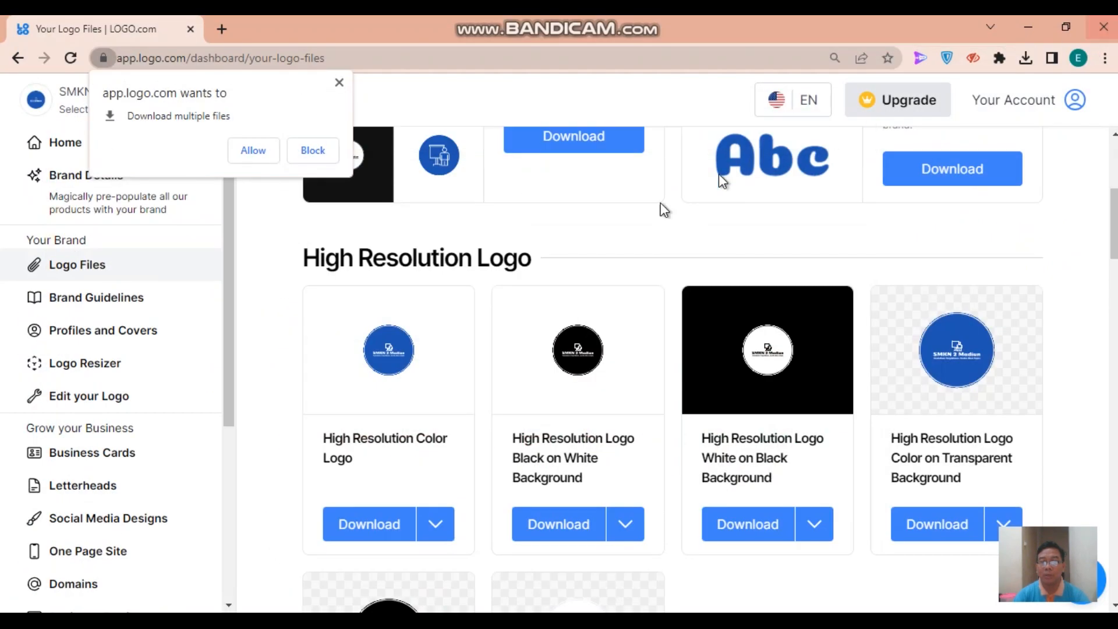